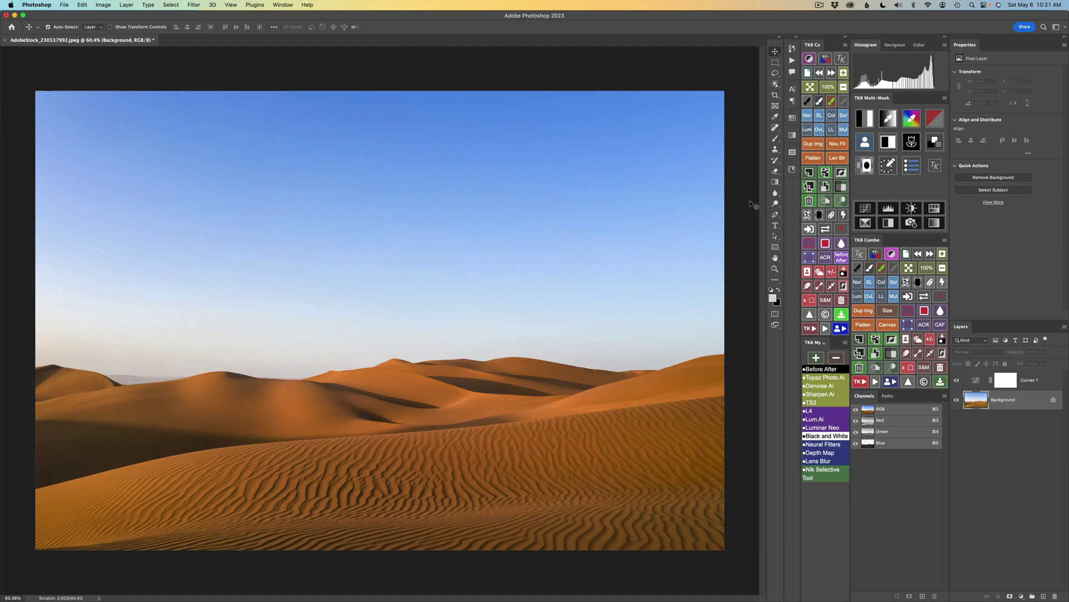
Open the Actions panel from the Window menu, listing Default Actions, Nik Selective Tool and TK8 Actions.
left_click(749, 201)
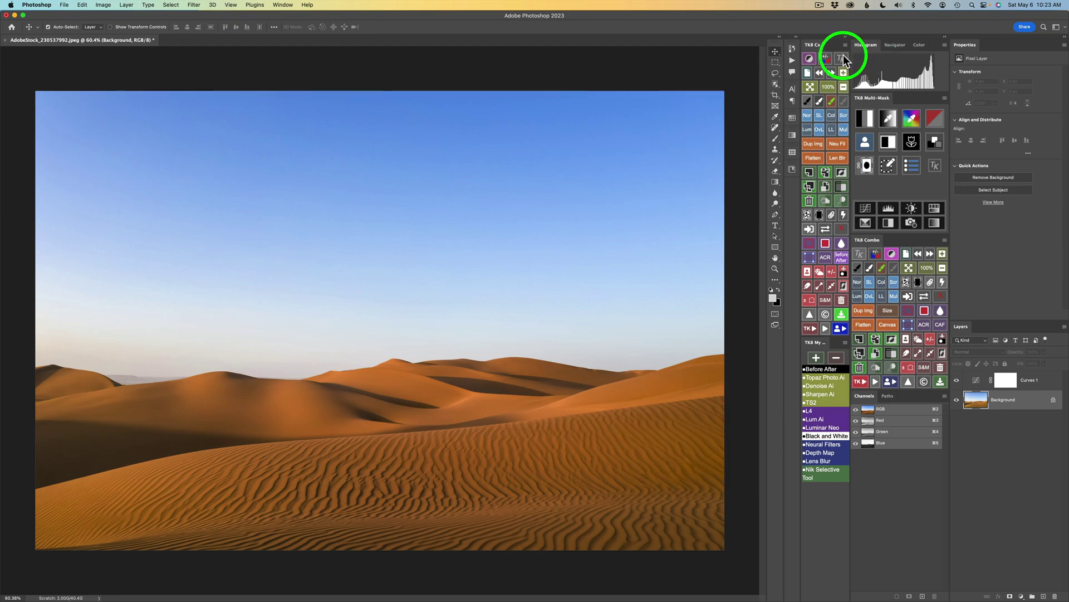
left_click(794, 61)
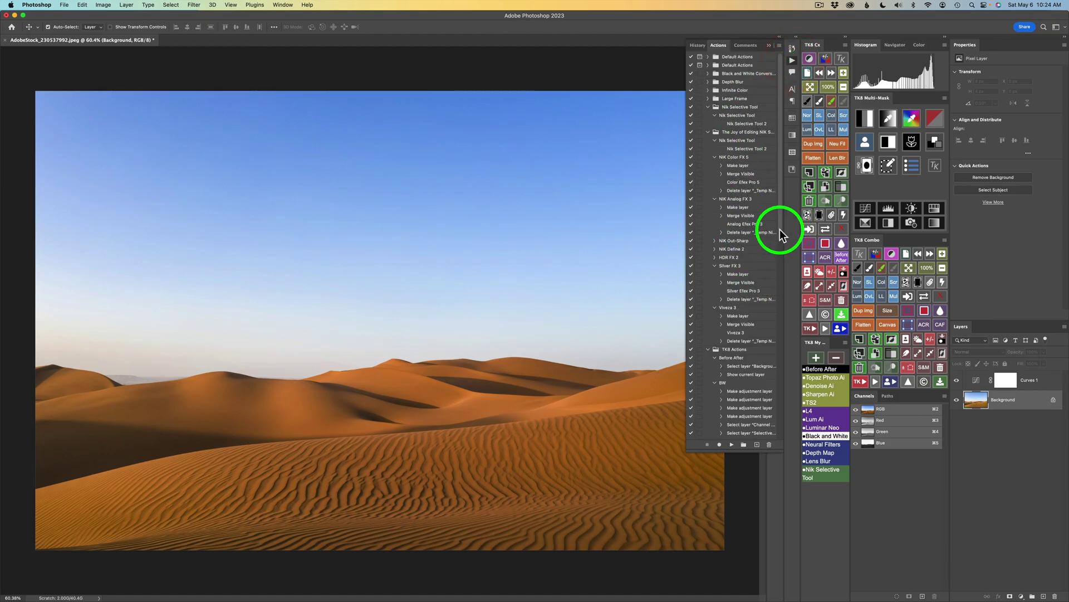
left_click(792, 60)
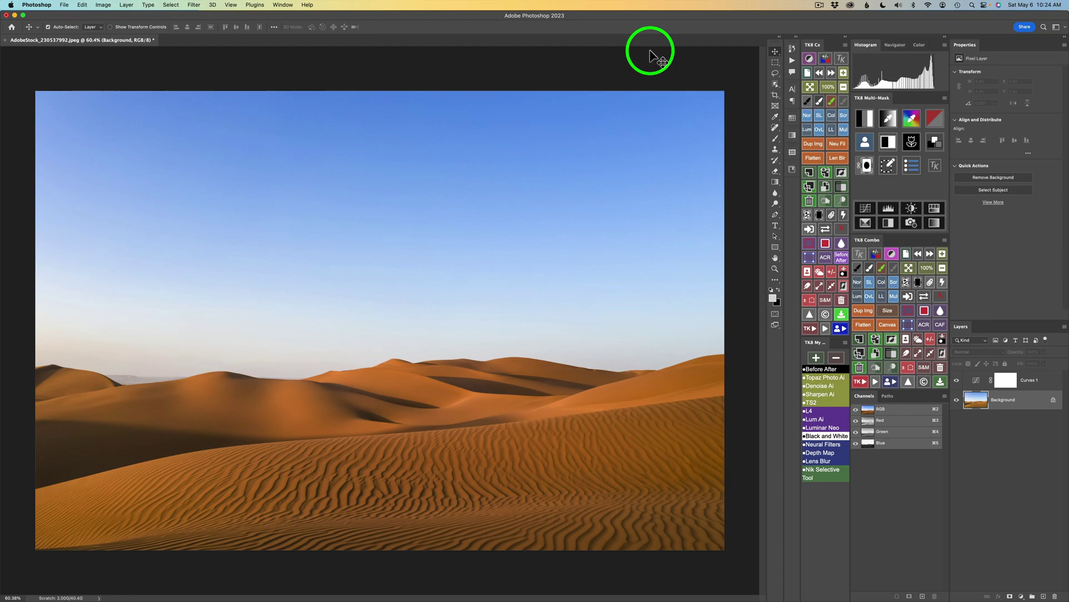
left_click(282, 4)
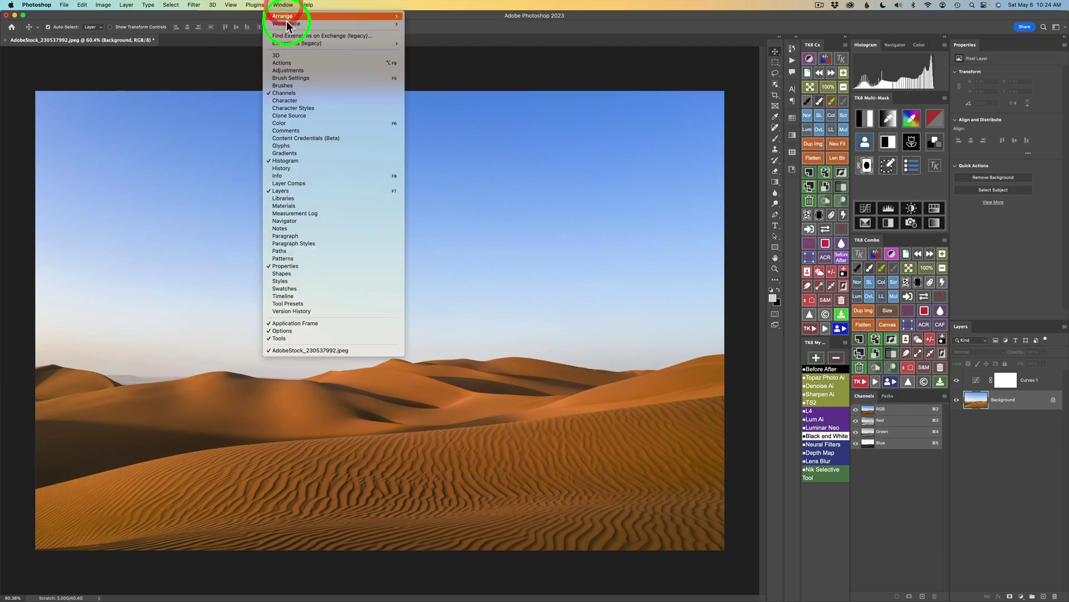
left_click(285, 64)
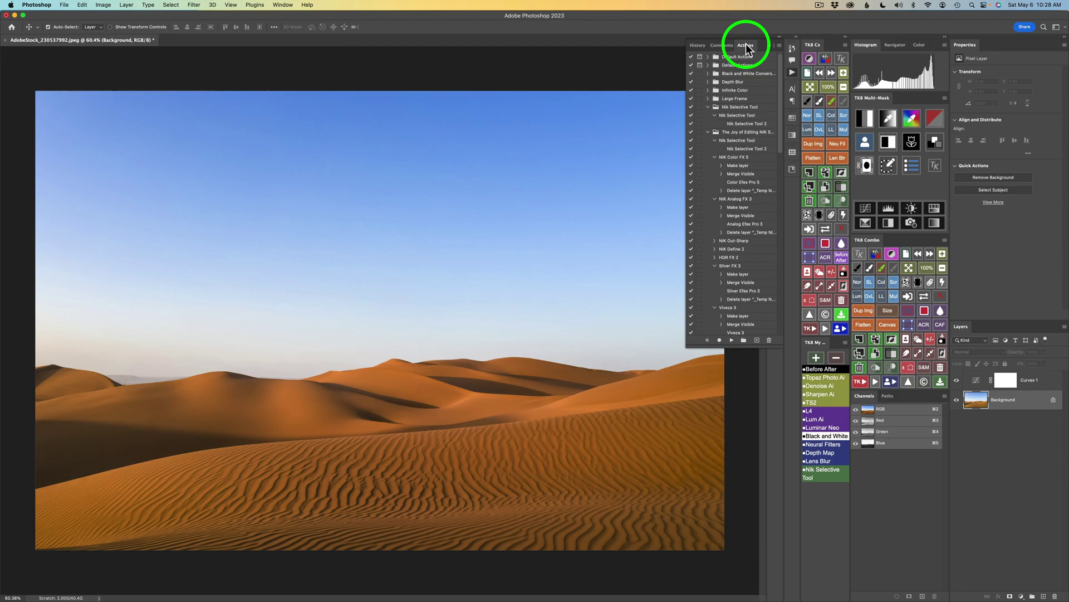
left_click_drag(750, 46, 687, 49)
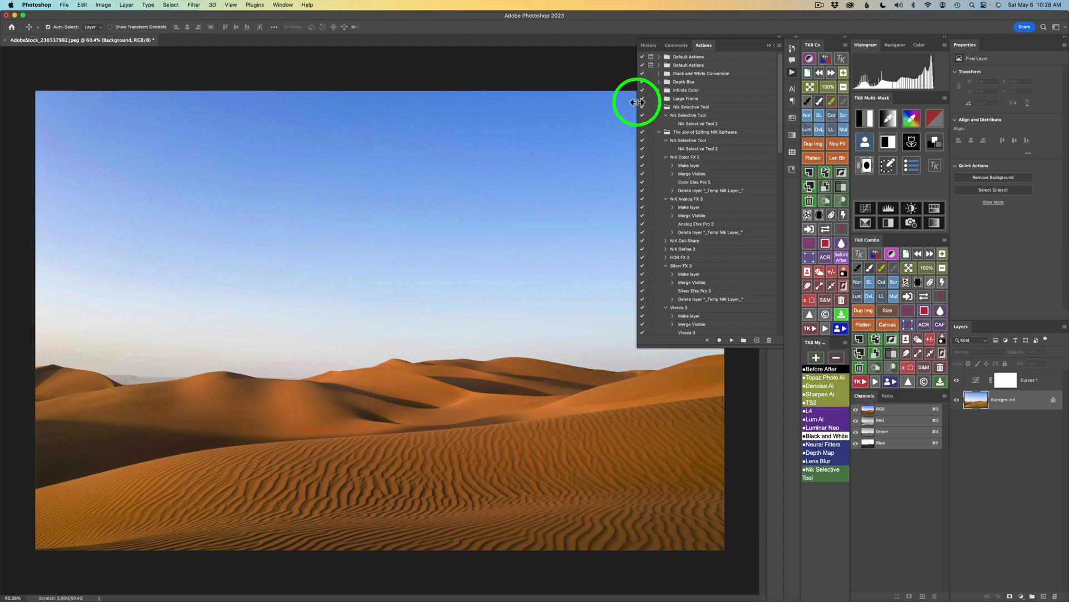
left_click_drag(637, 101, 693, 103)
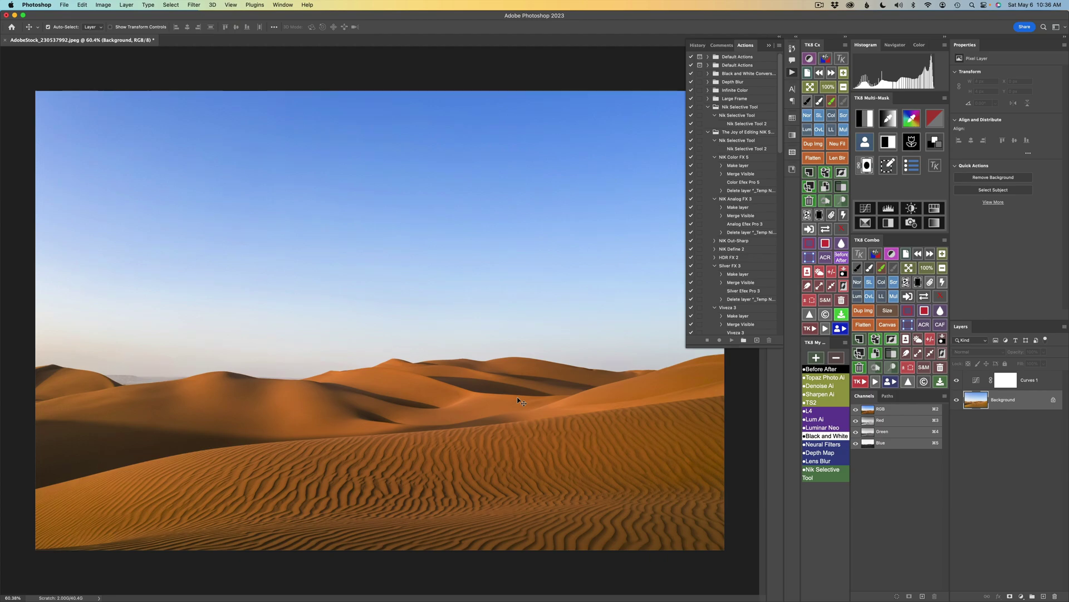
left_click(733, 91)
left_click(709, 57)
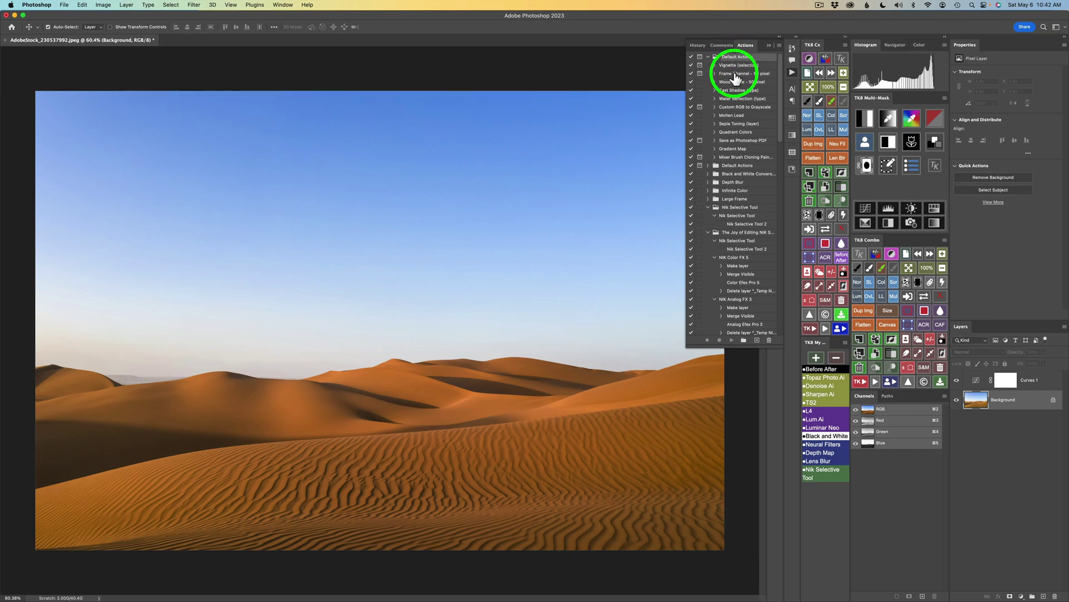
left_click(708, 57)
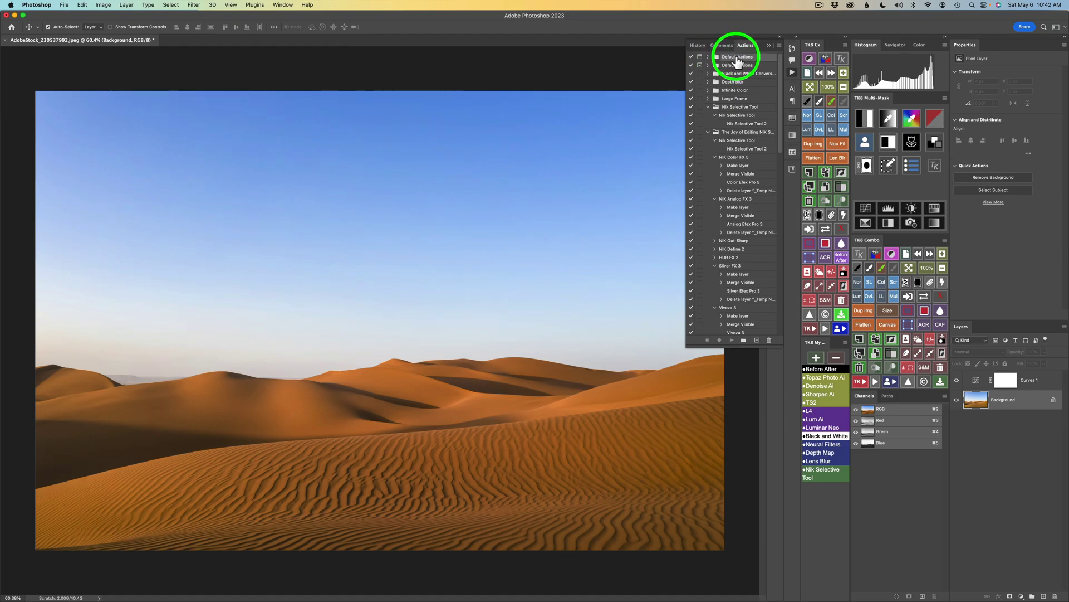
left_click(780, 44)
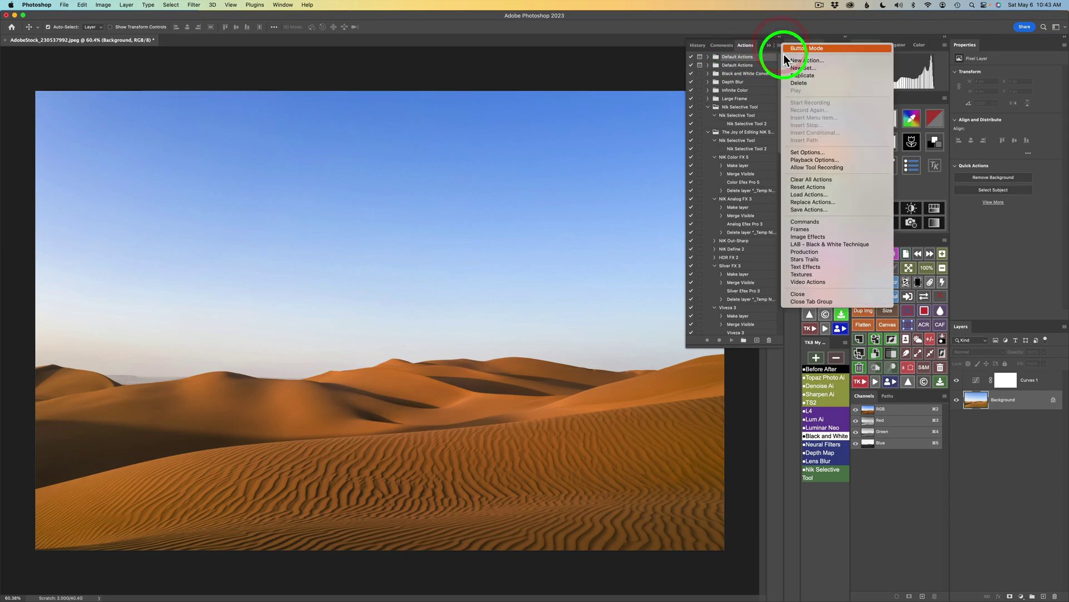
left_click(817, 210)
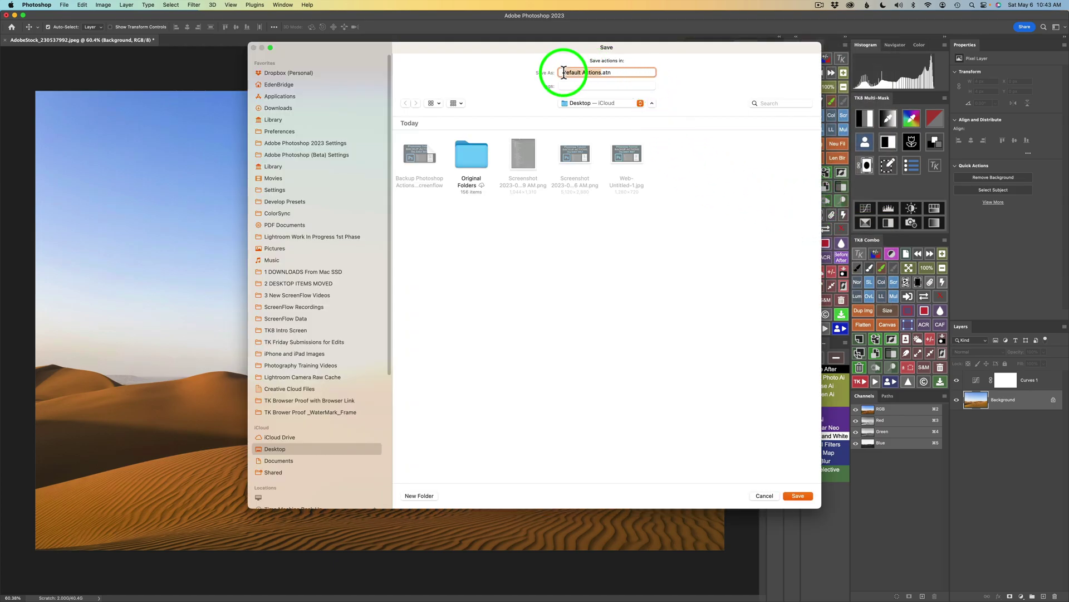
left_click_drag(566, 72, 601, 74)
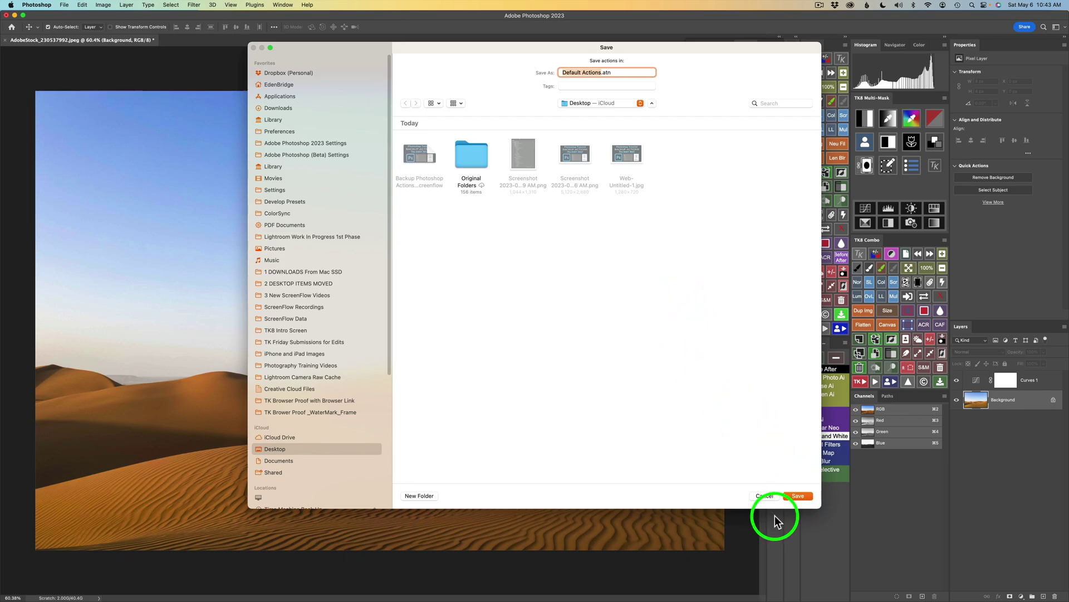
left_click(769, 495)
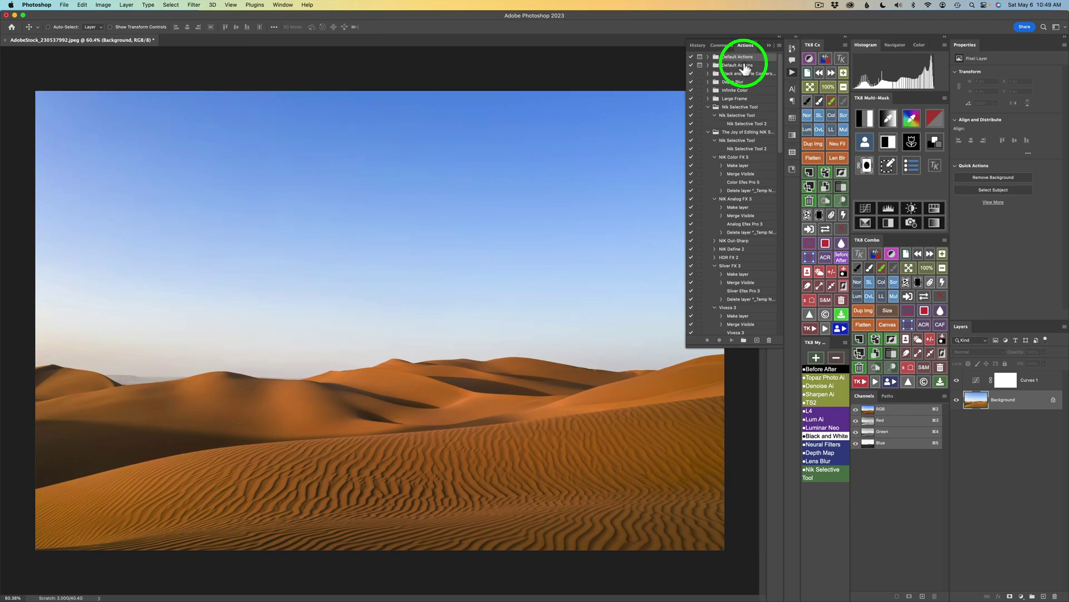
Select the Default Actions and Nik Selective Tool sets, dismiss the panel menu, and switch to the Finder desktop.
left_click(742, 65)
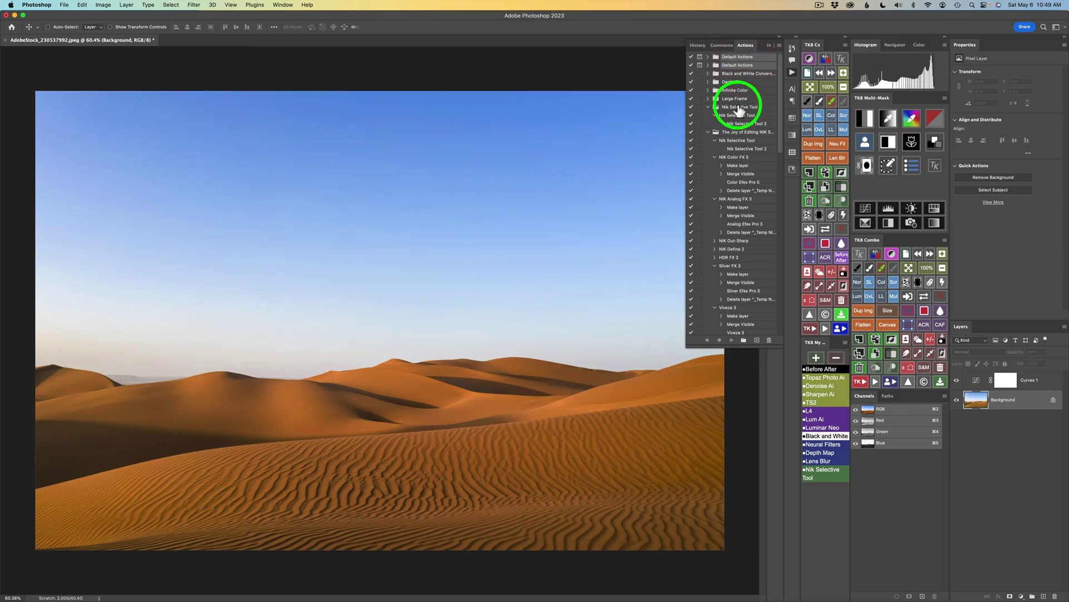
left_click(740, 107)
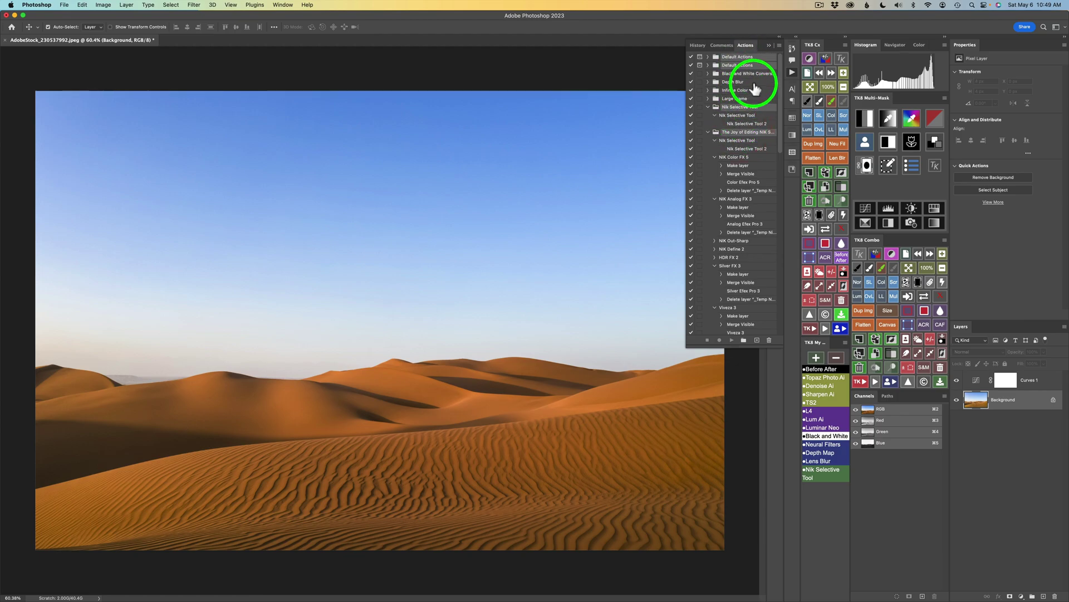
left_click(779, 45)
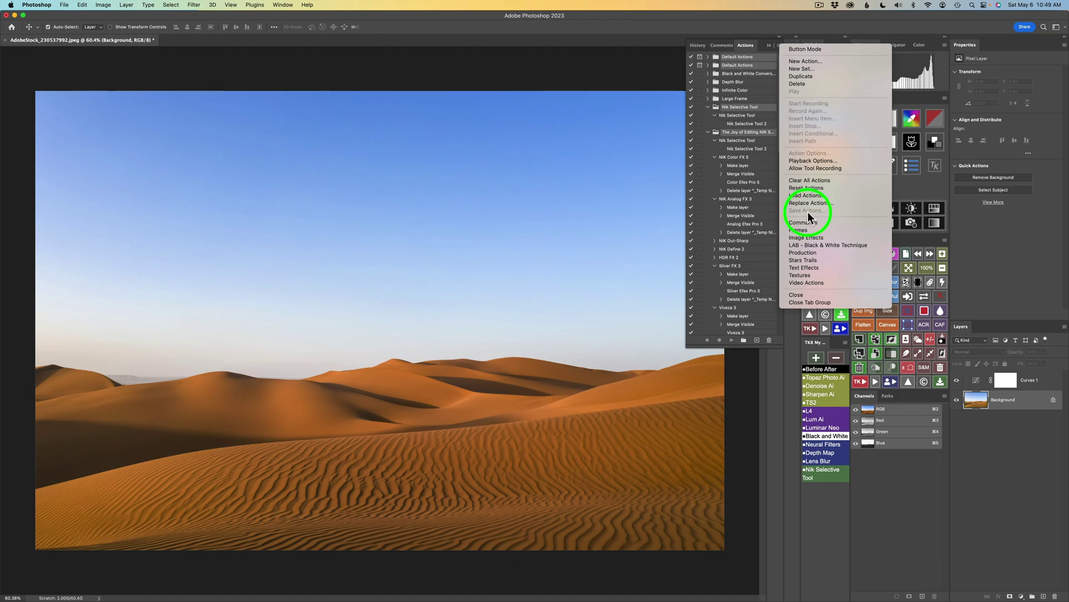
left_click(741, 24)
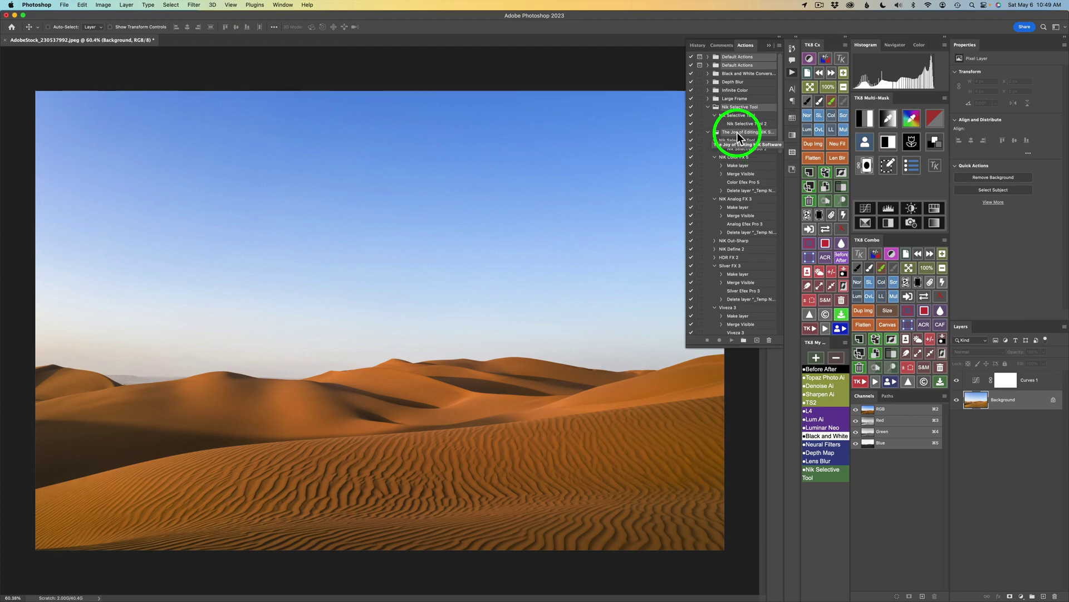
left_click(1004, 558)
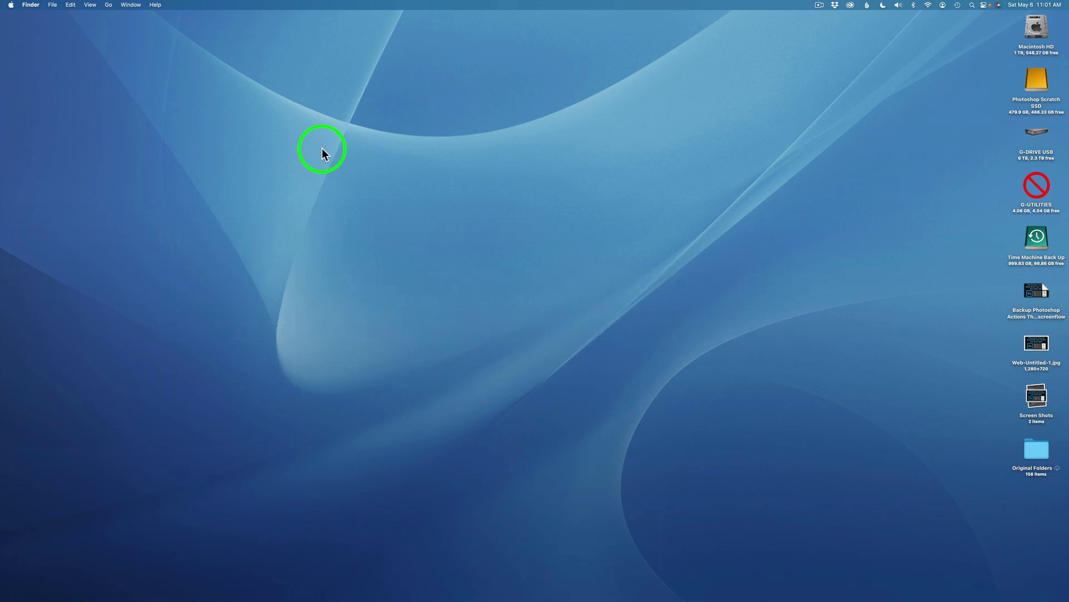
Open a Finder window on Macintosh HD from the Dock, then open the Go menu.
mouse_move(8, 22)
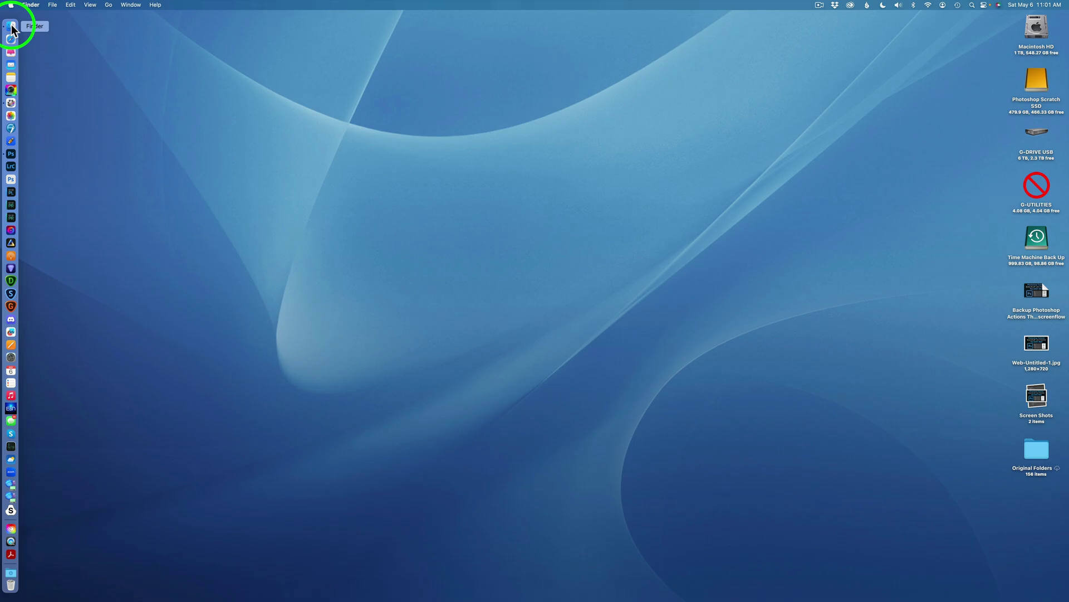
left_click(11, 25)
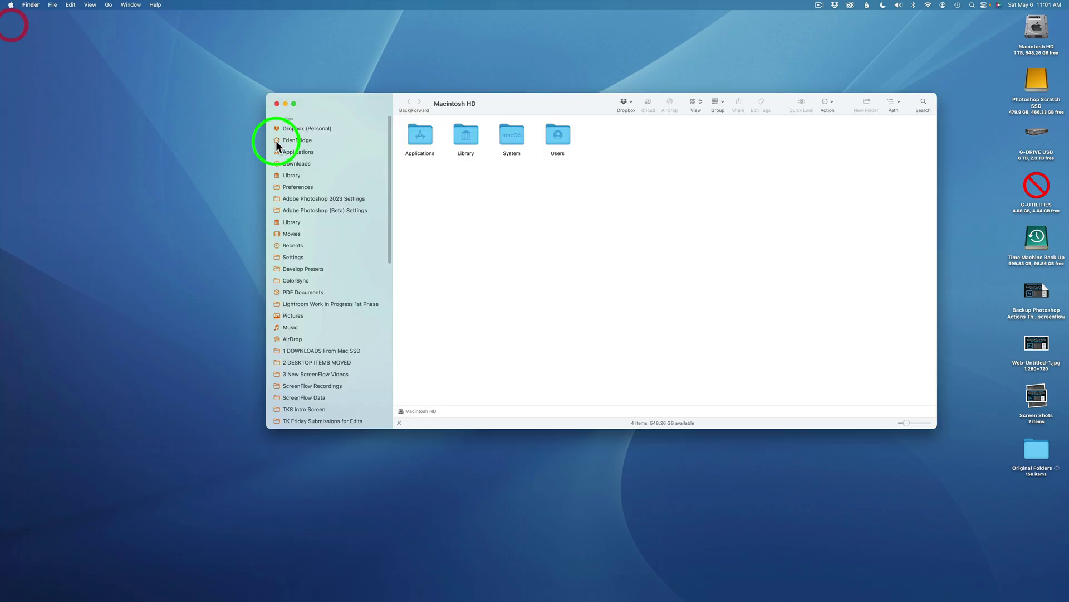
left_click(108, 5)
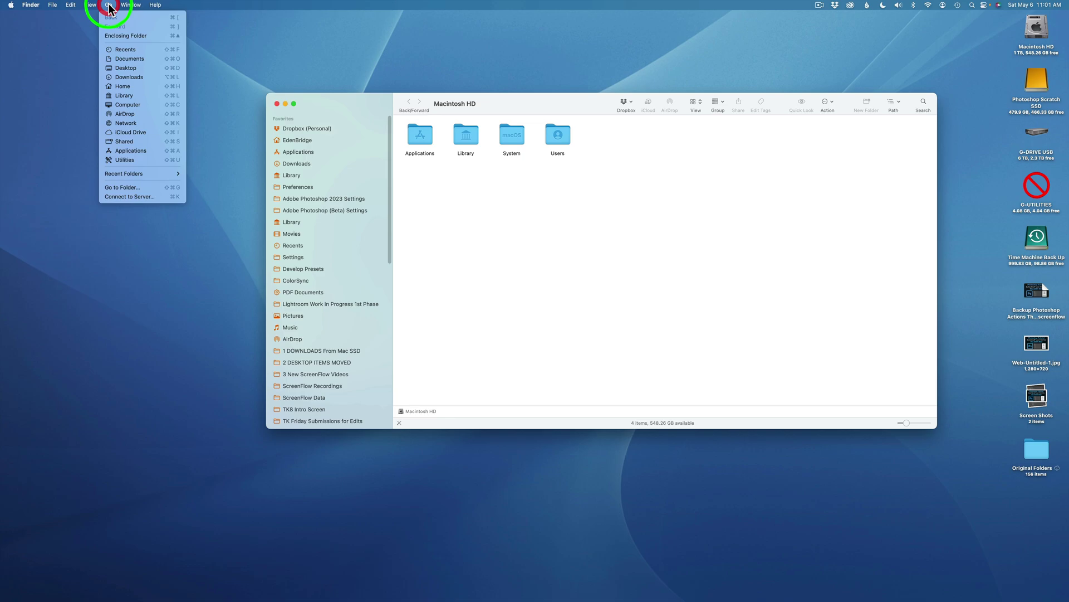
left_click(128, 95)
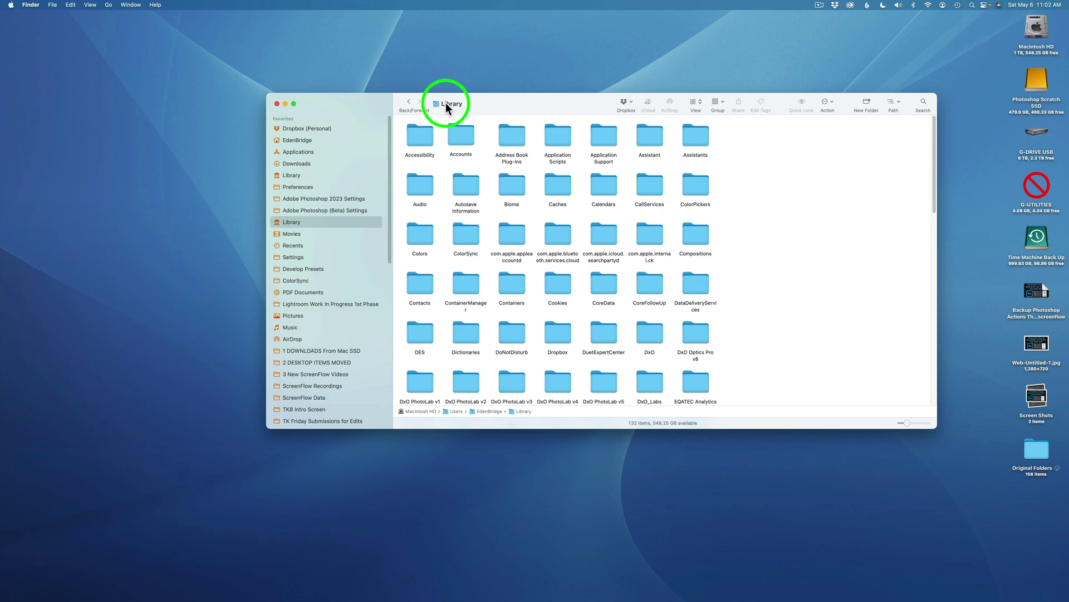
mouse_move(445, 103)
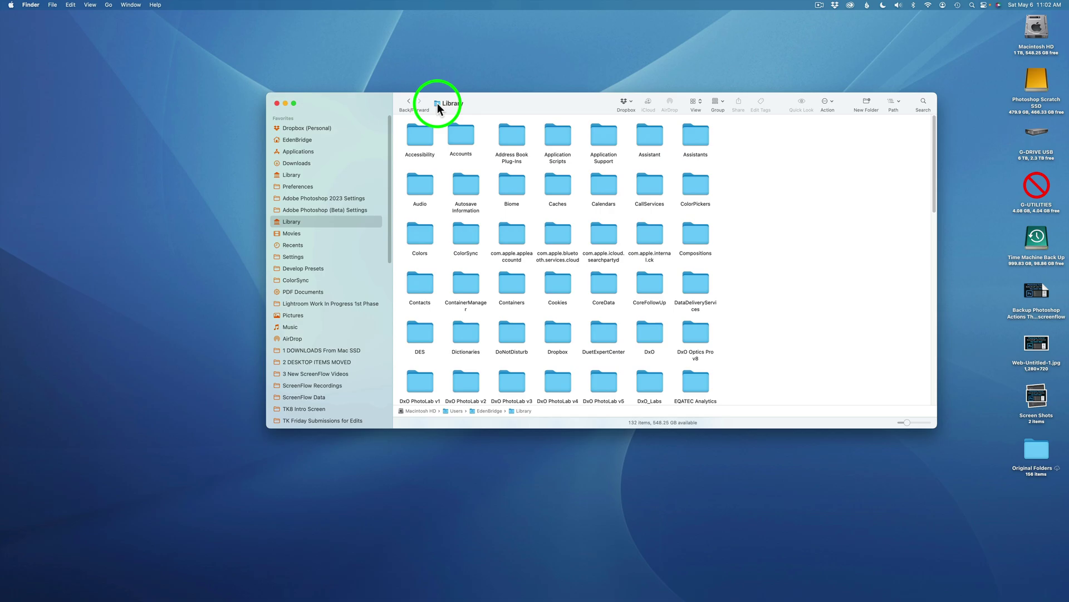
left_click_drag(437, 106, 322, 218)
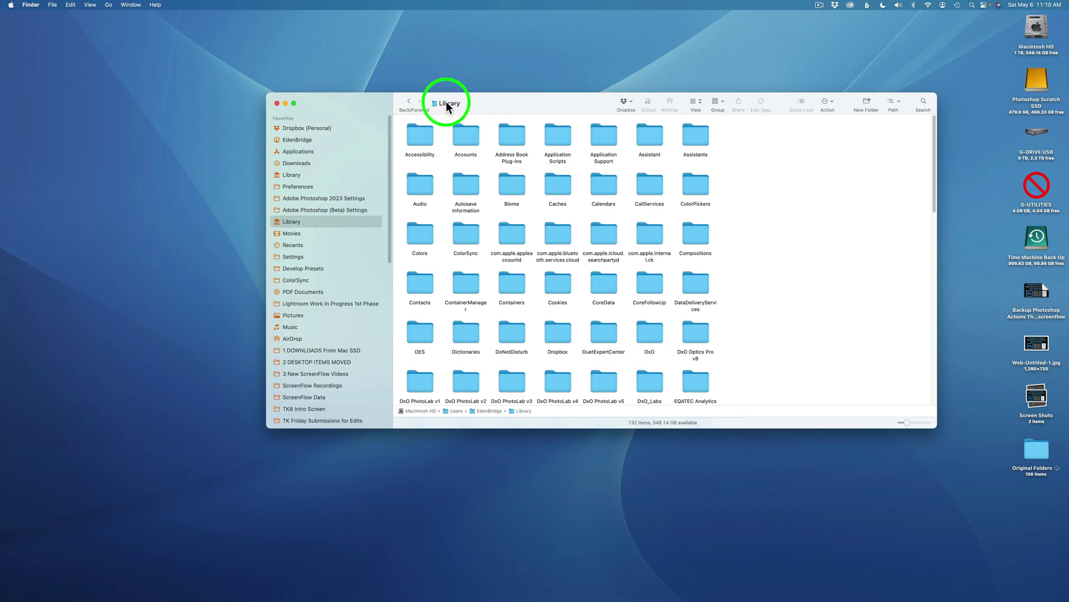
left_click(442, 106)
left_click_drag(439, 103, 516, 102)
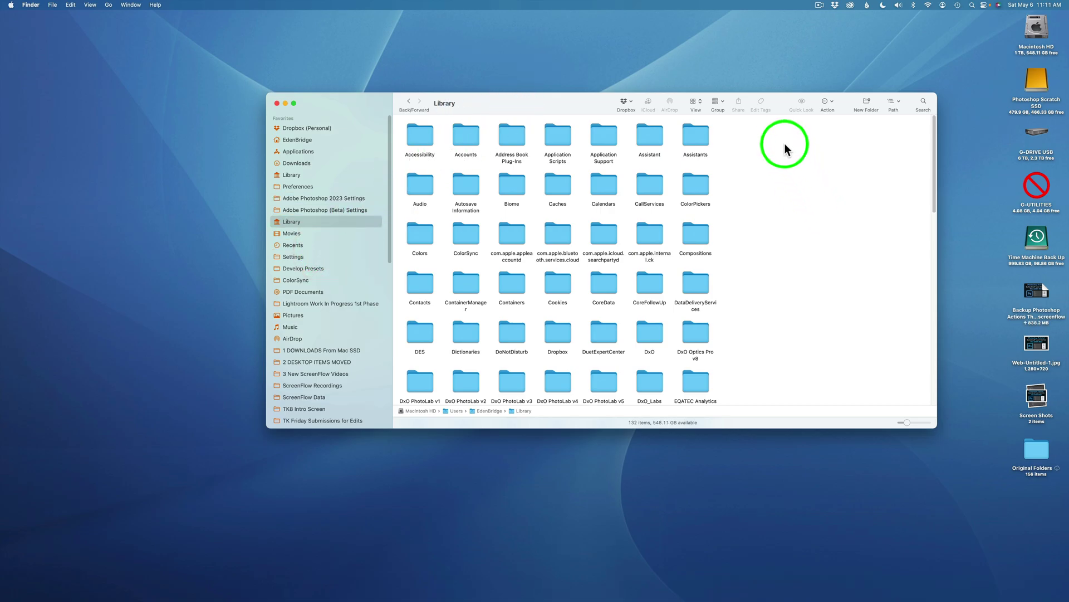
Scroll the Library folder to Preferences and pin it to the Finder sidebar favourites.
left_click(721, 102)
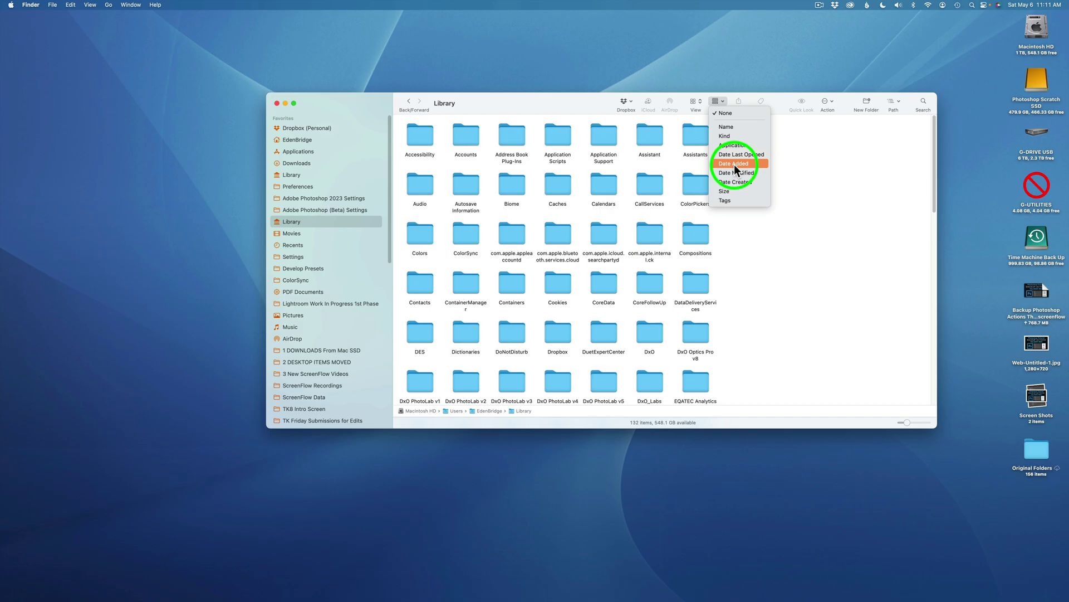
left_click(816, 166)
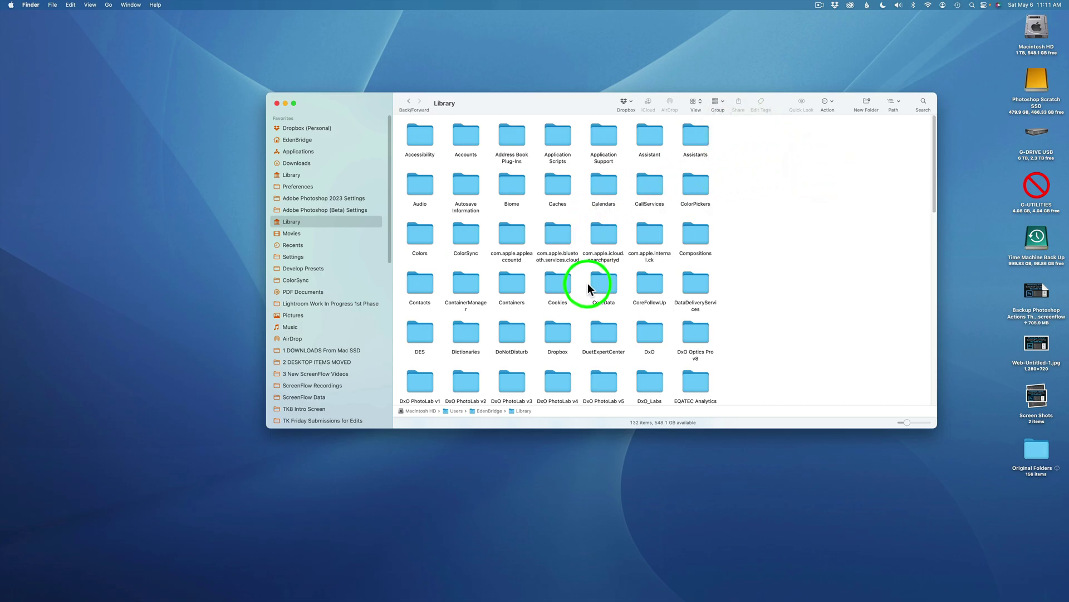
scroll(587, 285, "down", 3)
scroll(587, 283, "down", 10)
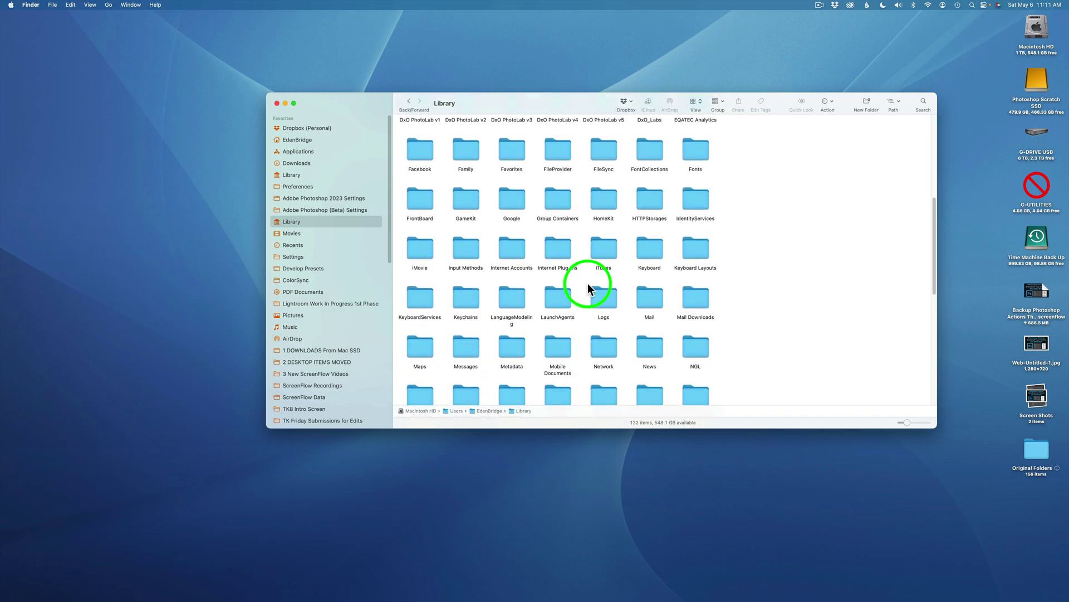
scroll(587, 283, "down", 5)
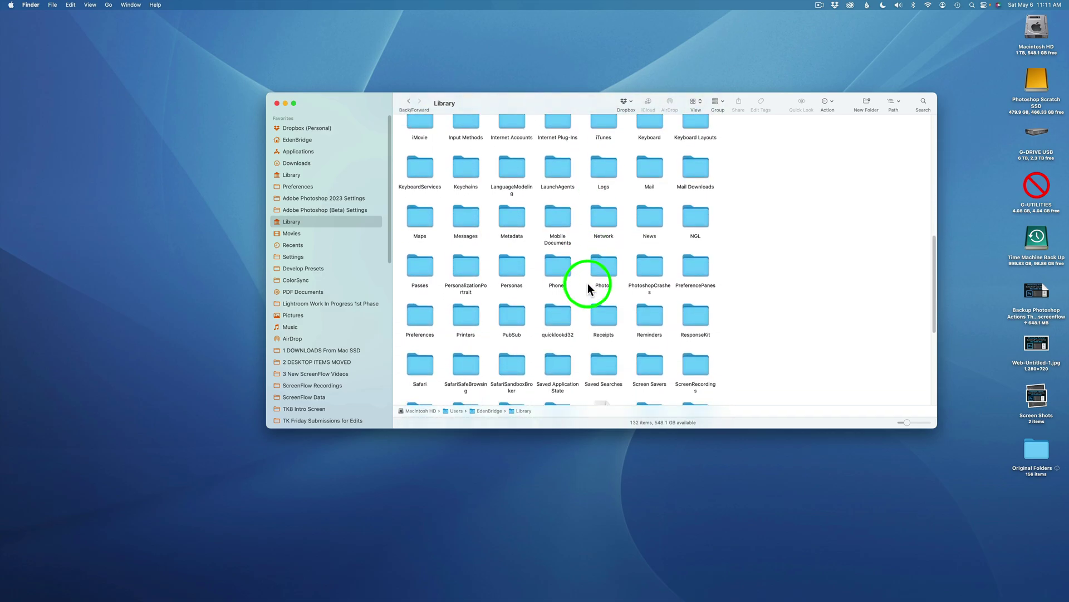
scroll(587, 283, "up", 1)
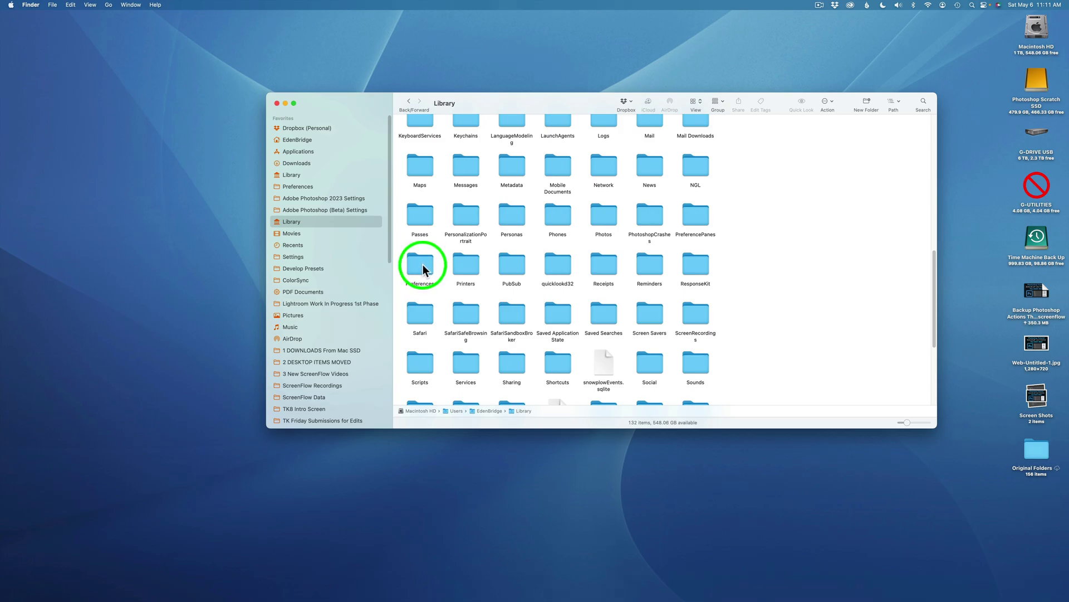
mouse_move(423, 264)
left_mouse_down()
mouse_move(339, 204)
mouse_move(342, 228)
mouse_move(340, 207)
mouse_move(312, 186)
mouse_move(382, 206)
mouse_move(421, 271)
left_mouse_up()
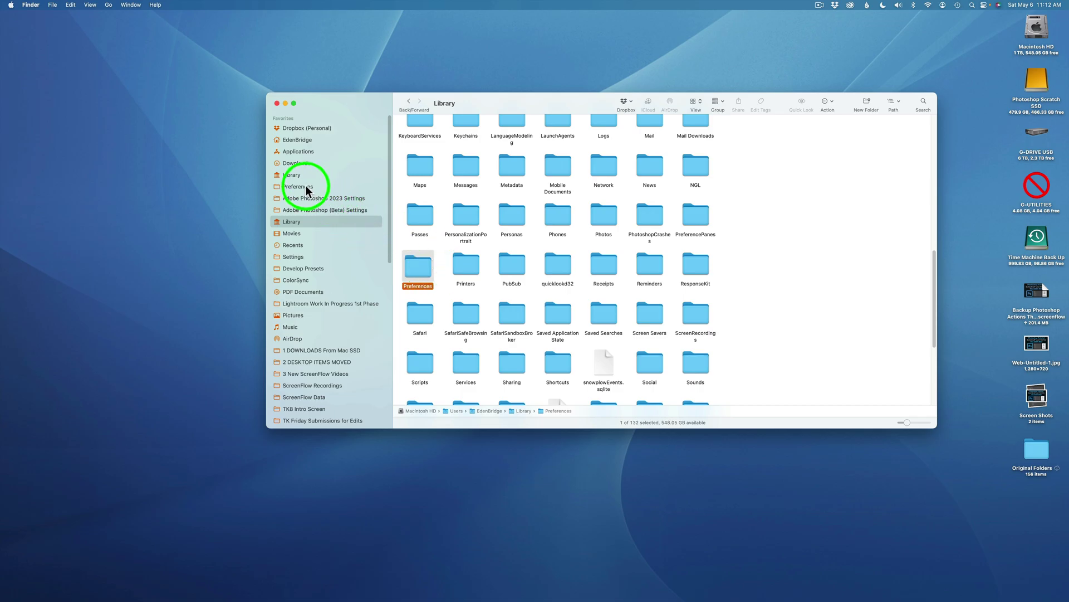
Open Preferences and select the Adobe Photoshop 2023 Settings folder inside it.
double_click(426, 265)
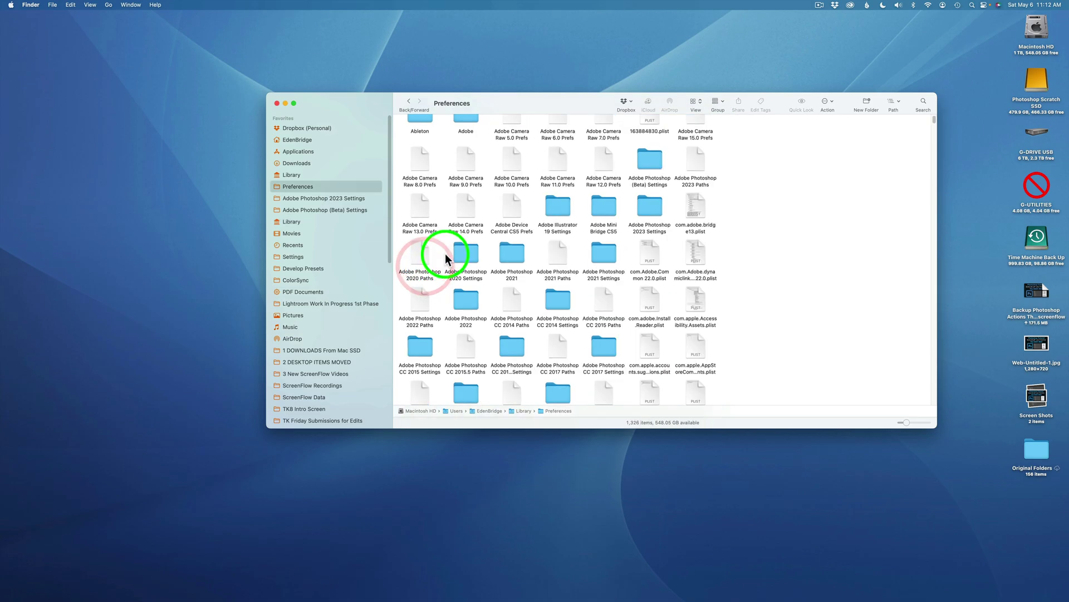
left_click(408, 100)
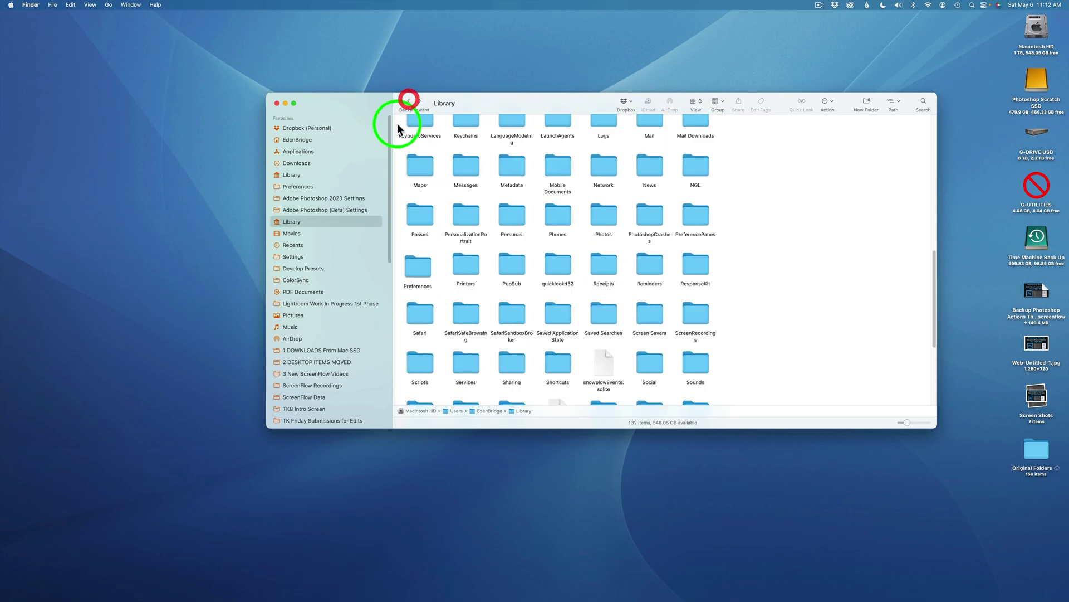
left_click(308, 188)
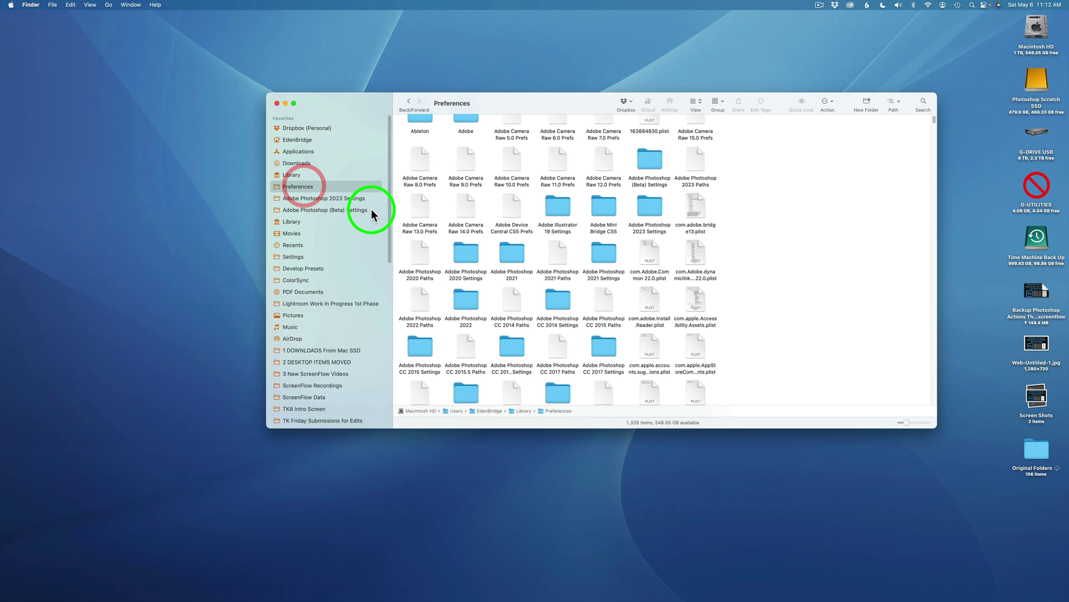
scroll(535, 228, "up", 2)
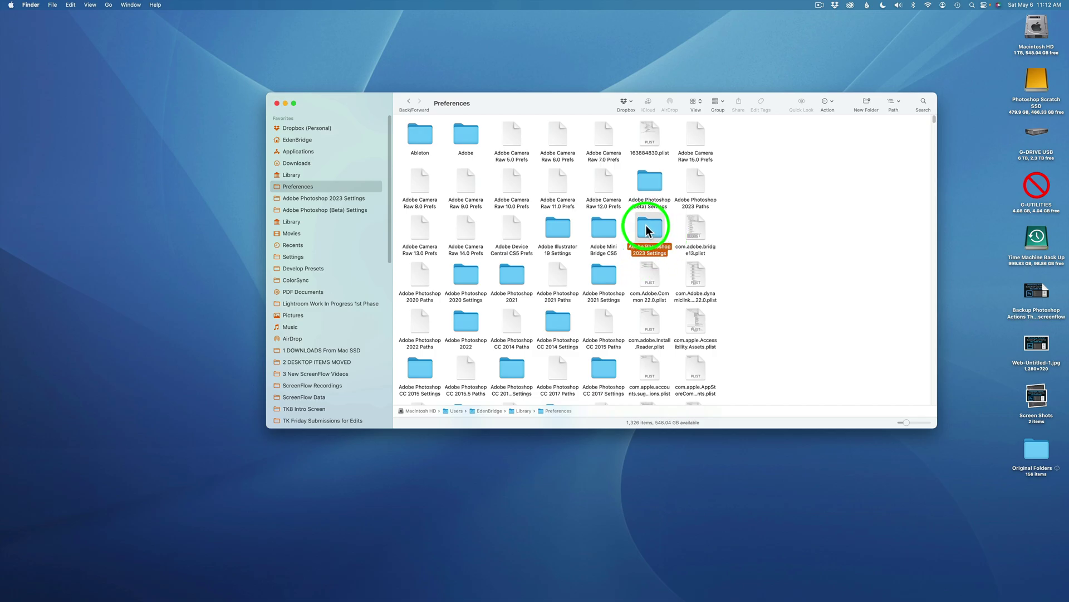
left_click_drag(646, 225, 616, 219)
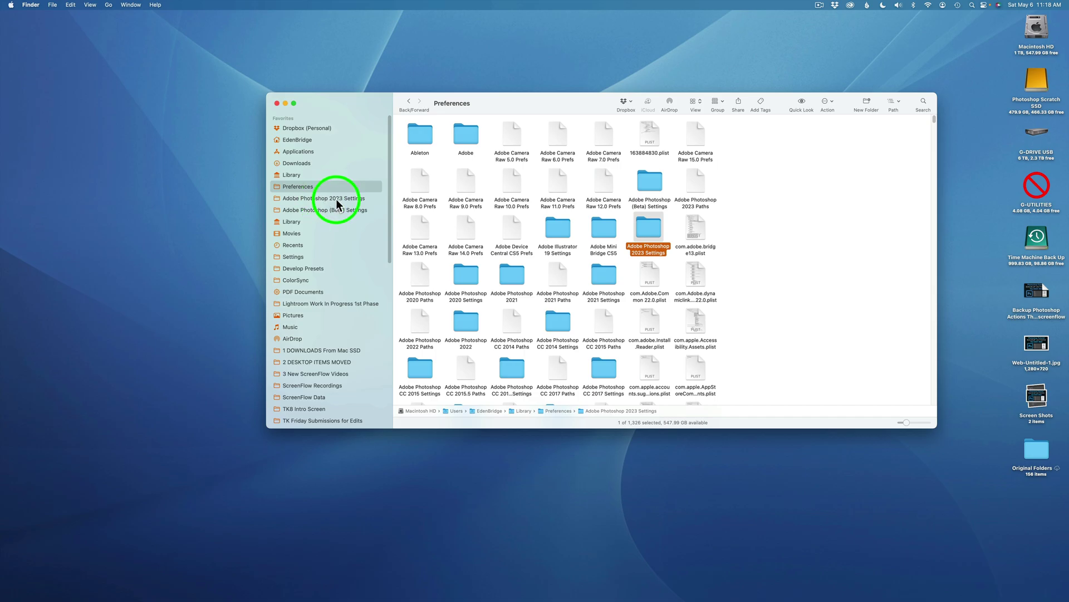
Copy Actions Palette.psp from Adobe Photoshop 2023 Settings and paste a backup onto the desktop.
double_click(650, 226)
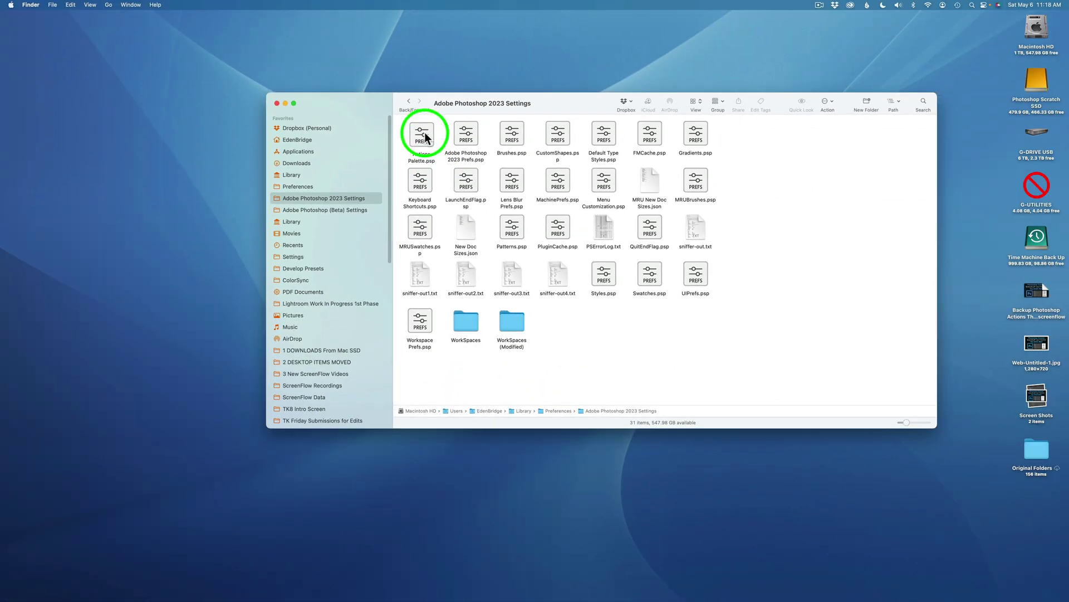
right_click(426, 137)
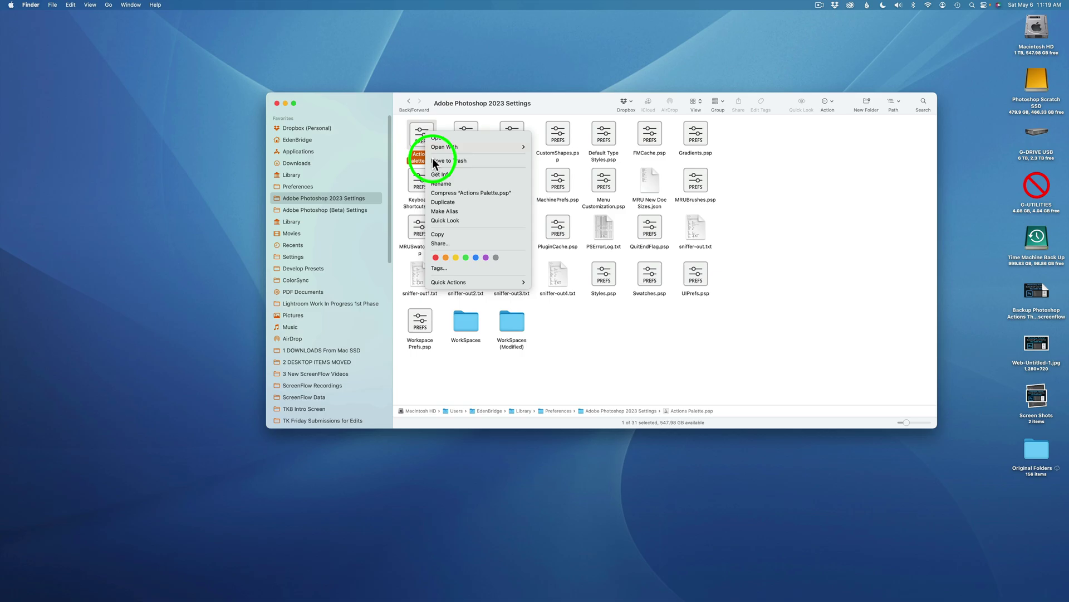
left_click(450, 234)
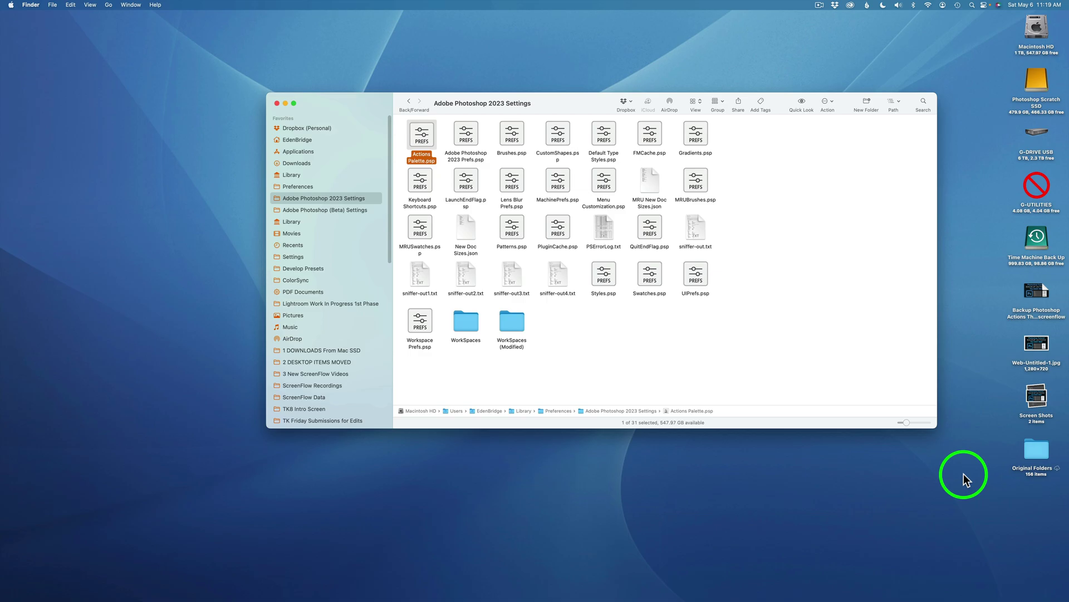
right_click(963, 474)
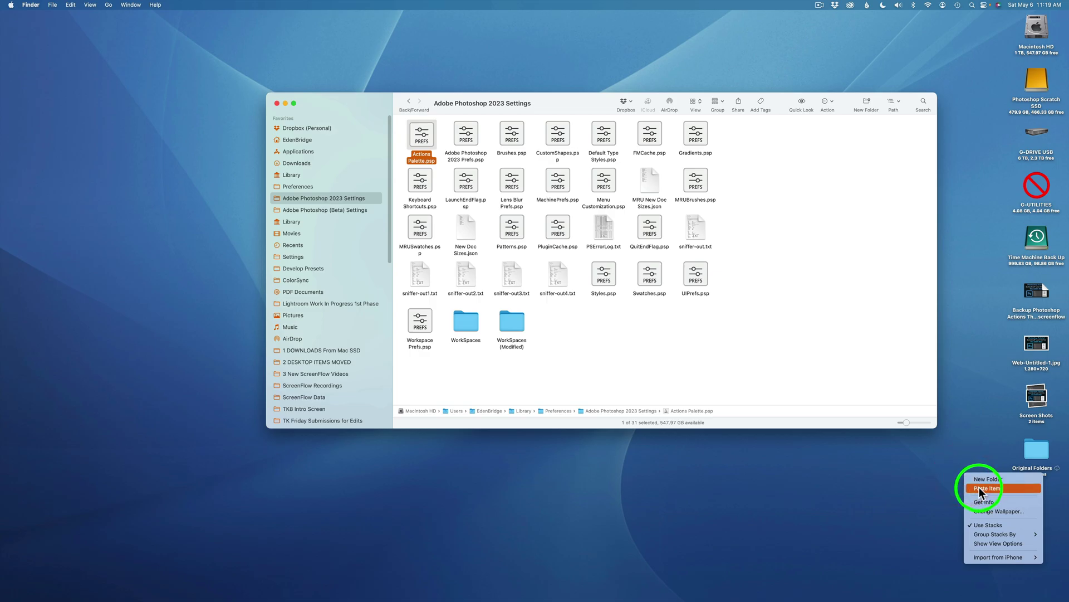
left_click(979, 487)
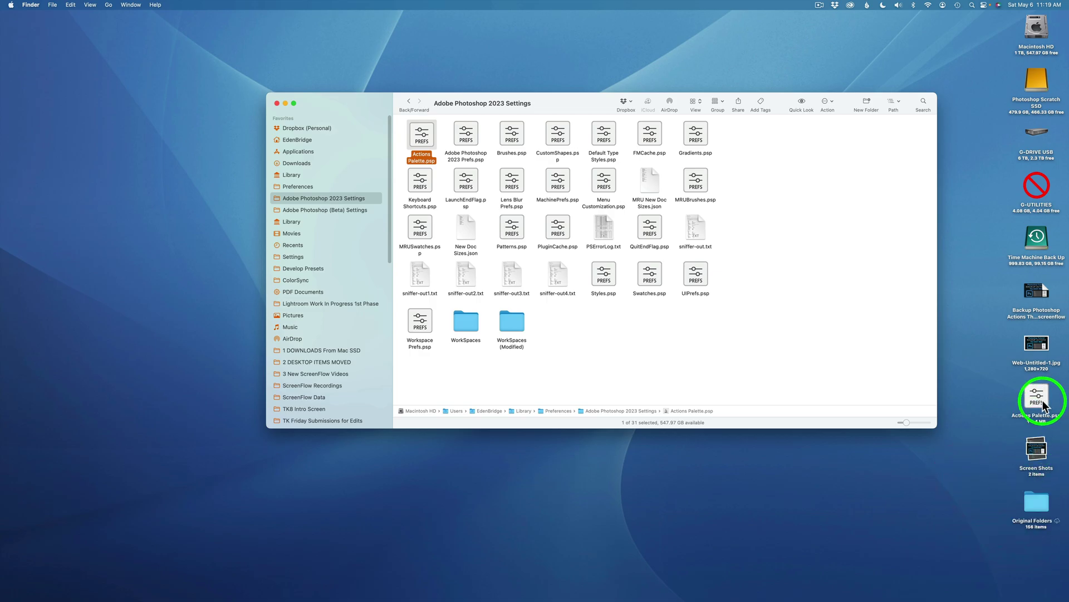
left_click(324, 199)
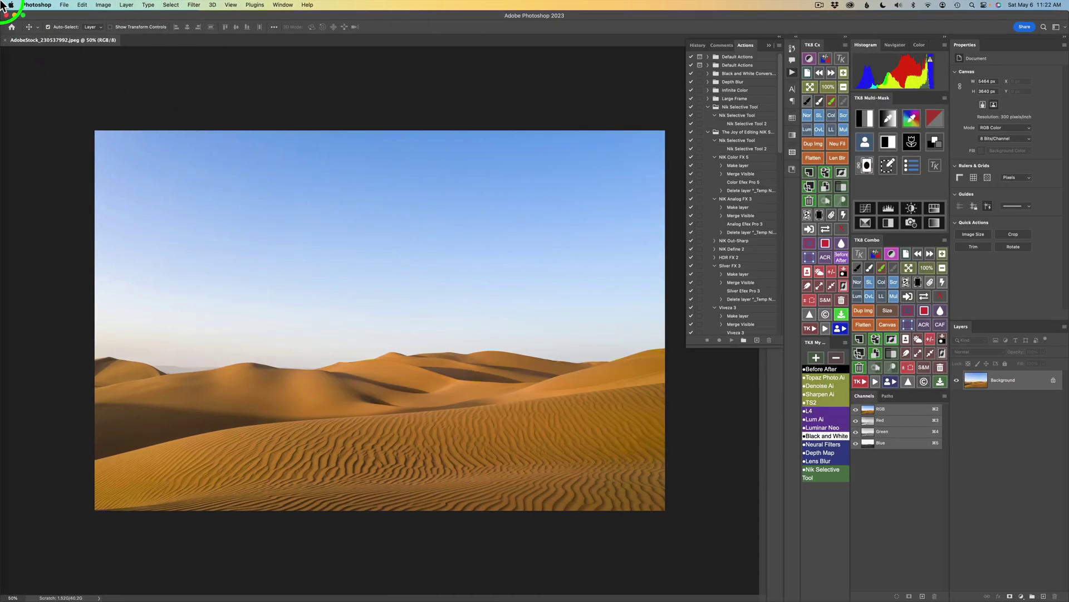
Quit Photoshop from the Photoshop menu.
left_click(36, 4)
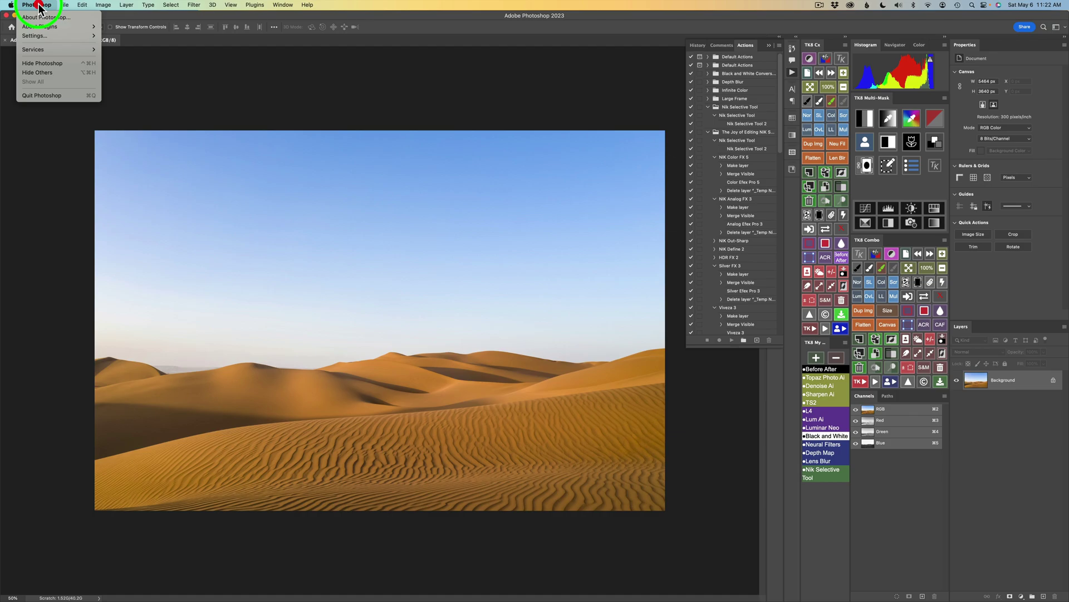
left_click(44, 96)
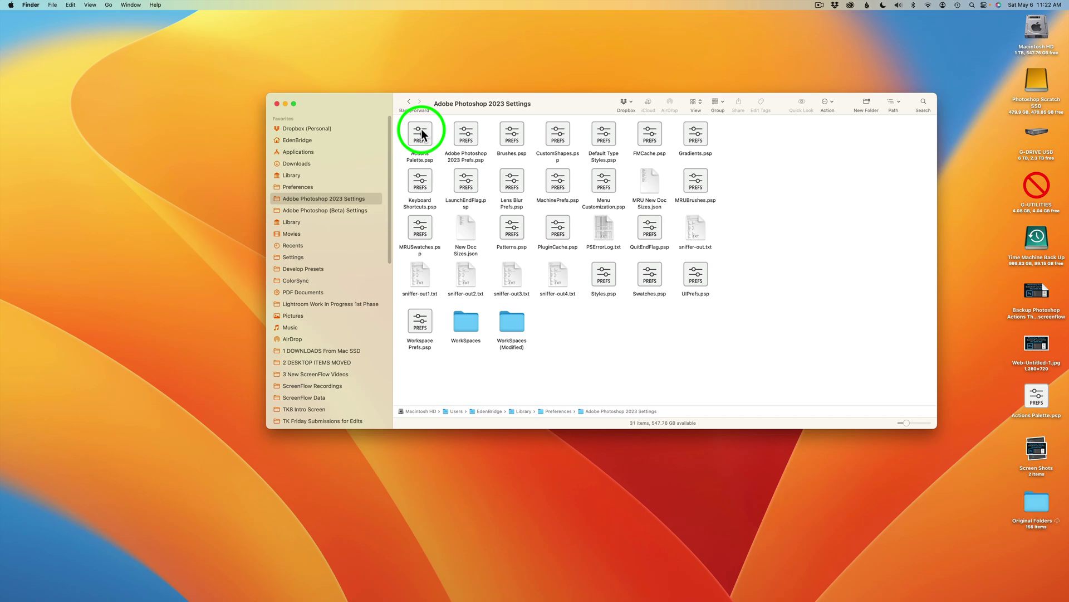
Move the original Actions Palette.psp to the Trash and close the Finder window.
left_click(421, 133)
right_click(421, 131)
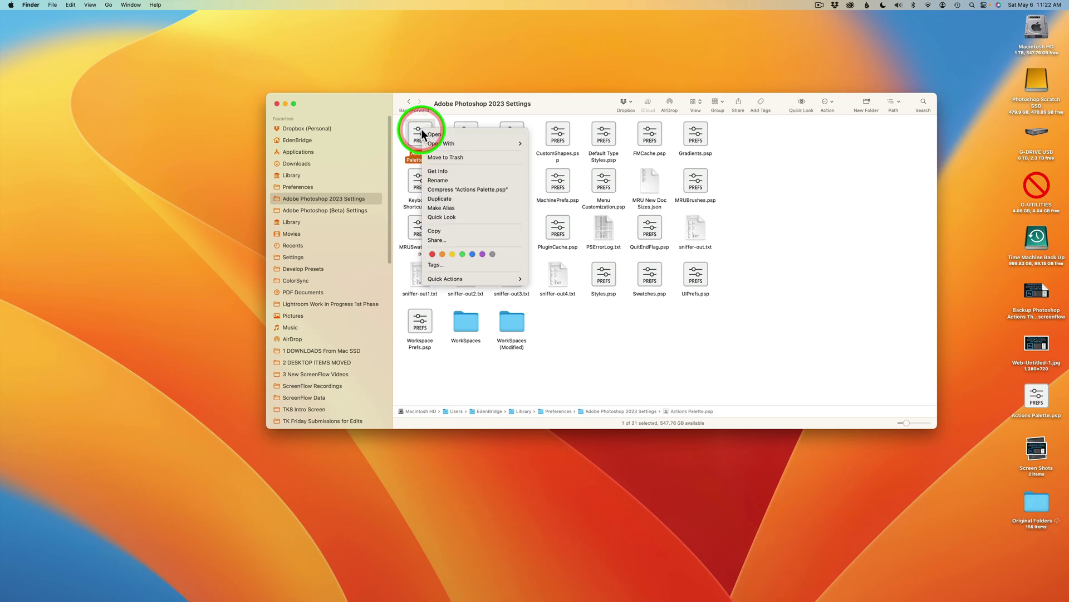
left_click(453, 158)
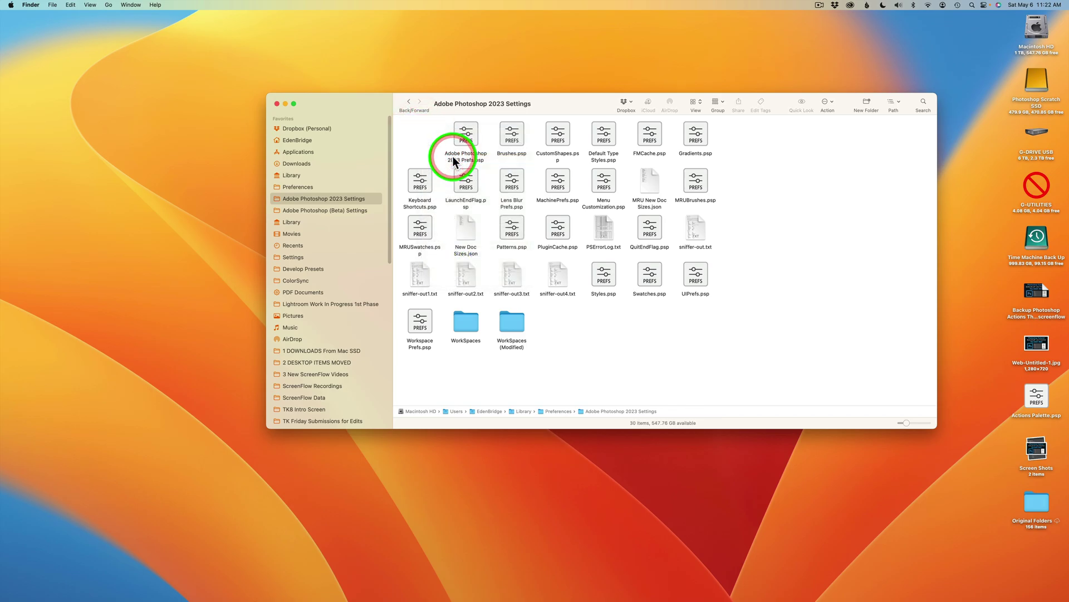
left_click(277, 104)
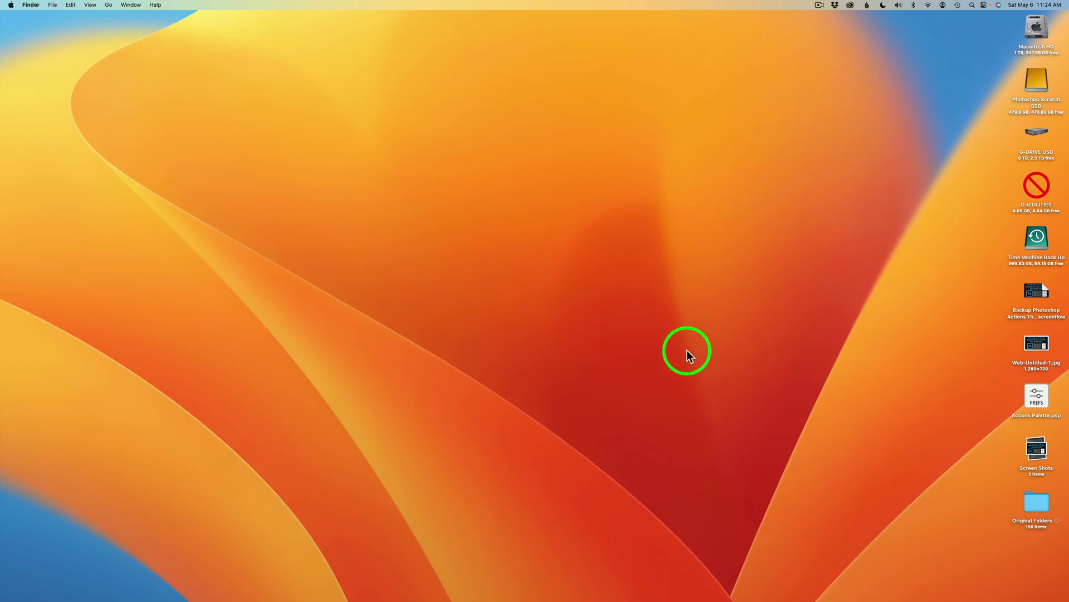
Relaunch Photoshop from the Dock and open AdobeStock_230537992.jpeg from the Home screen's recent files.
mouse_move(4, 71)
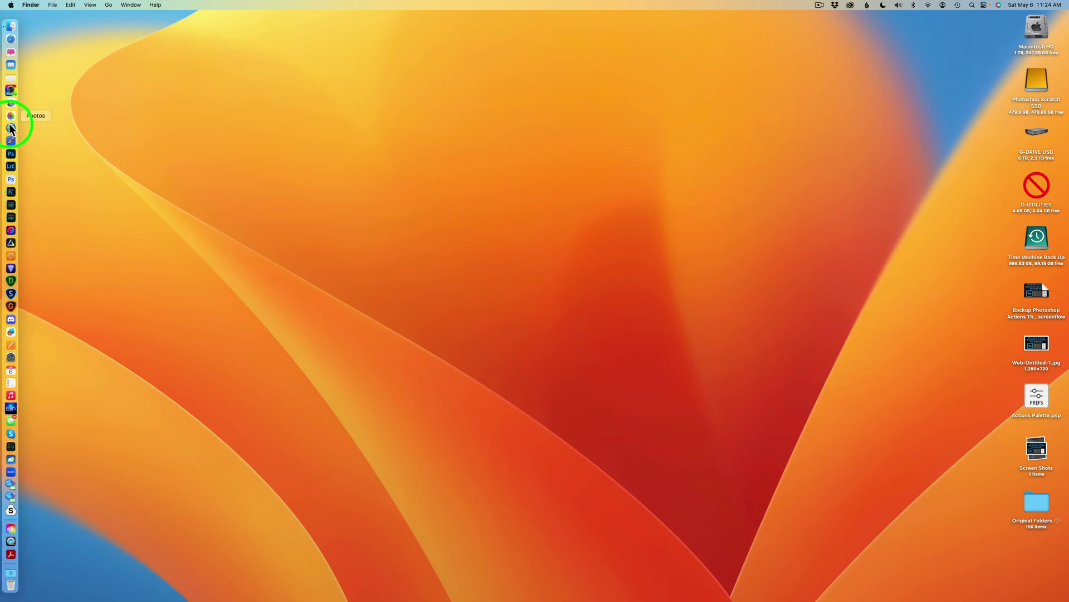
left_click(11, 154)
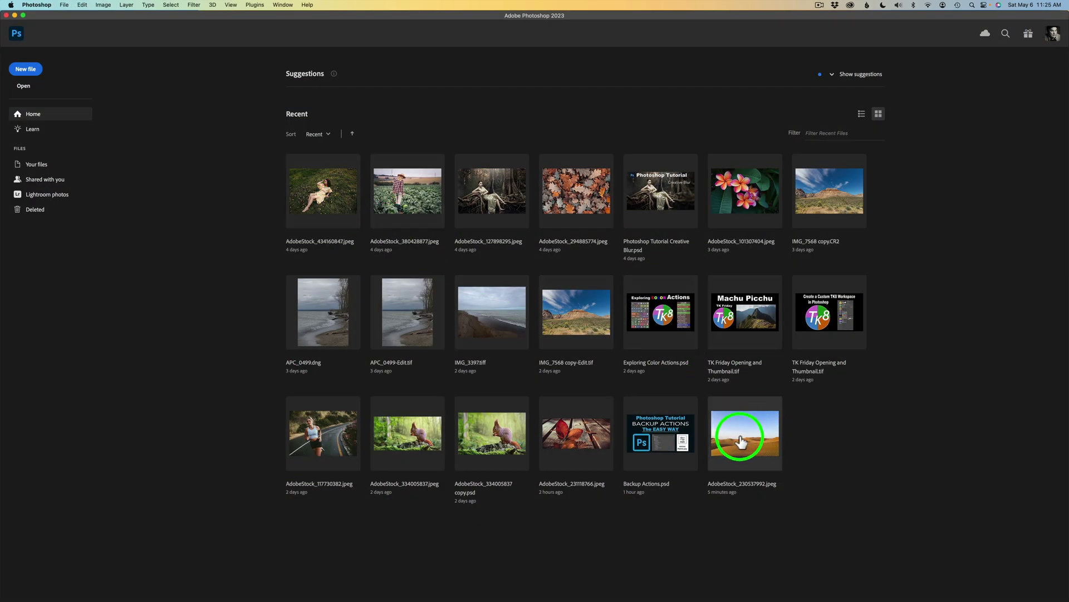
left_click(757, 438)
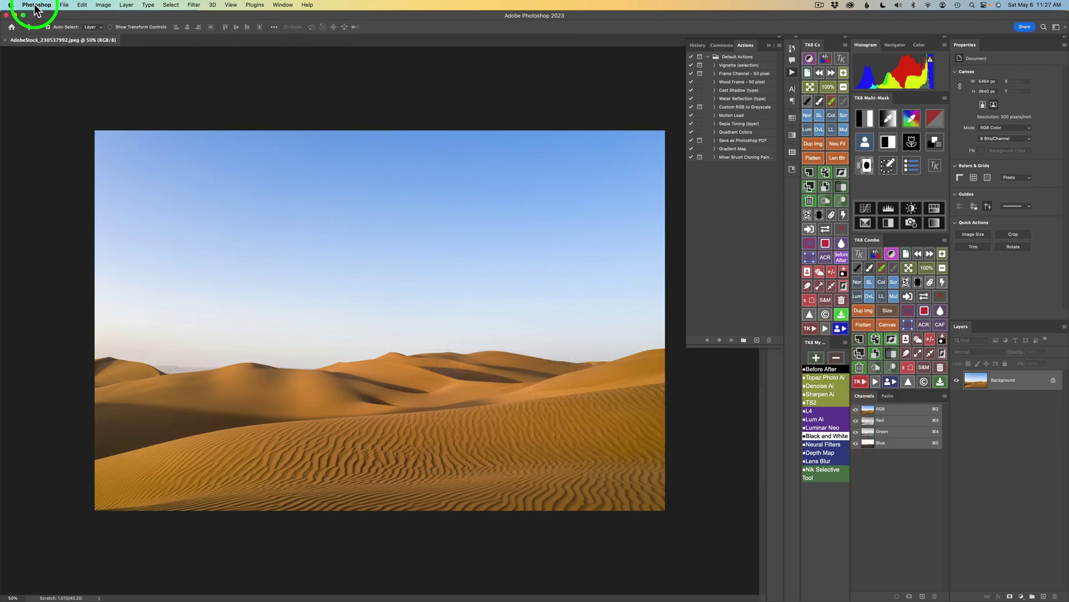
Quit Photoshop and open a new Finder window on Macintosh HD from the Dock.
left_click(35, 6)
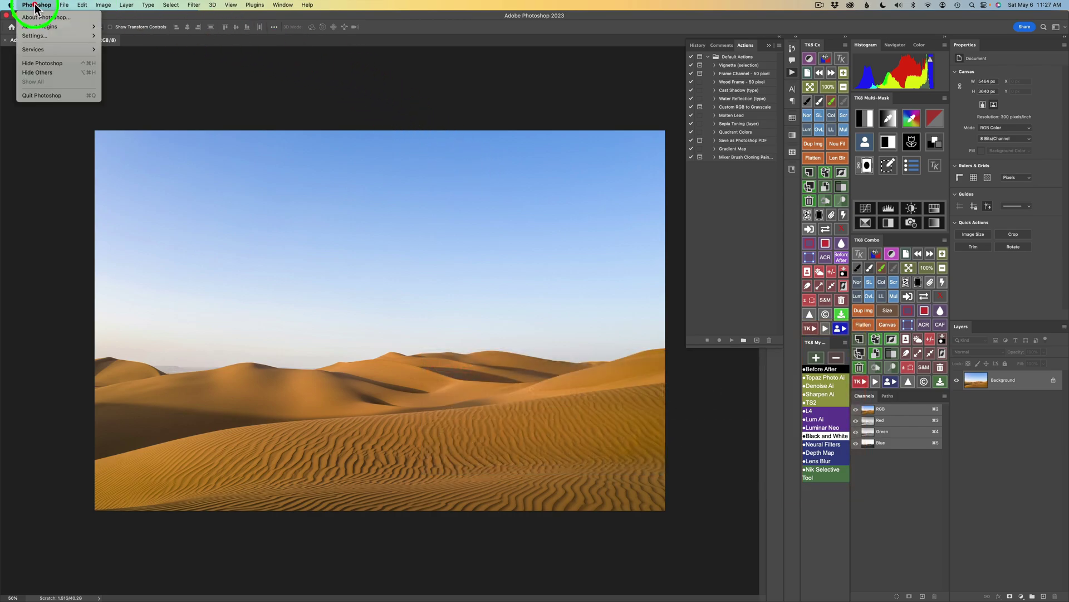
left_click(45, 94)
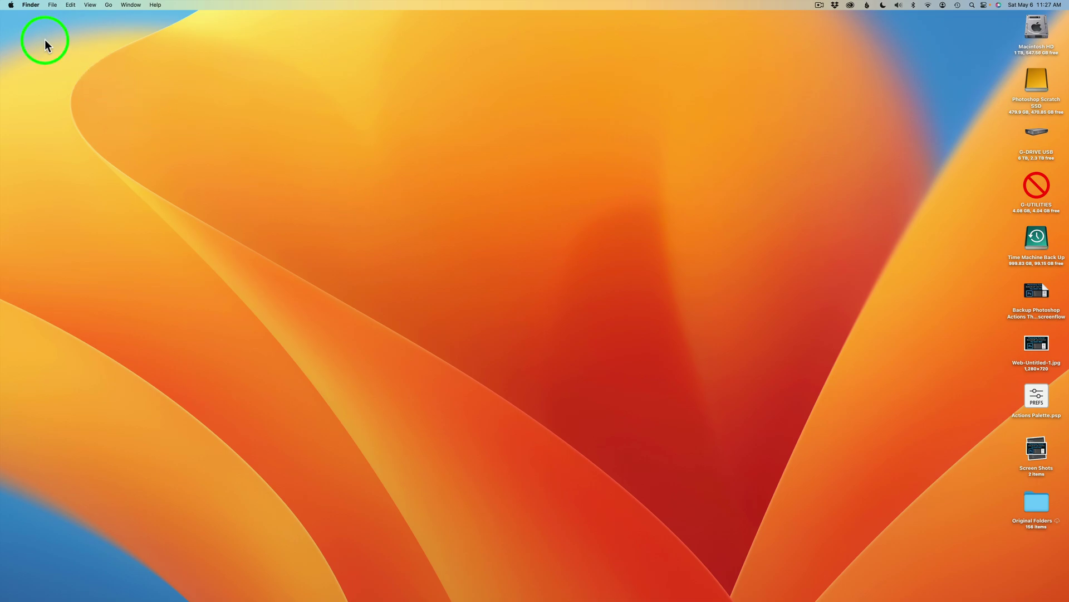
left_click(12, 31)
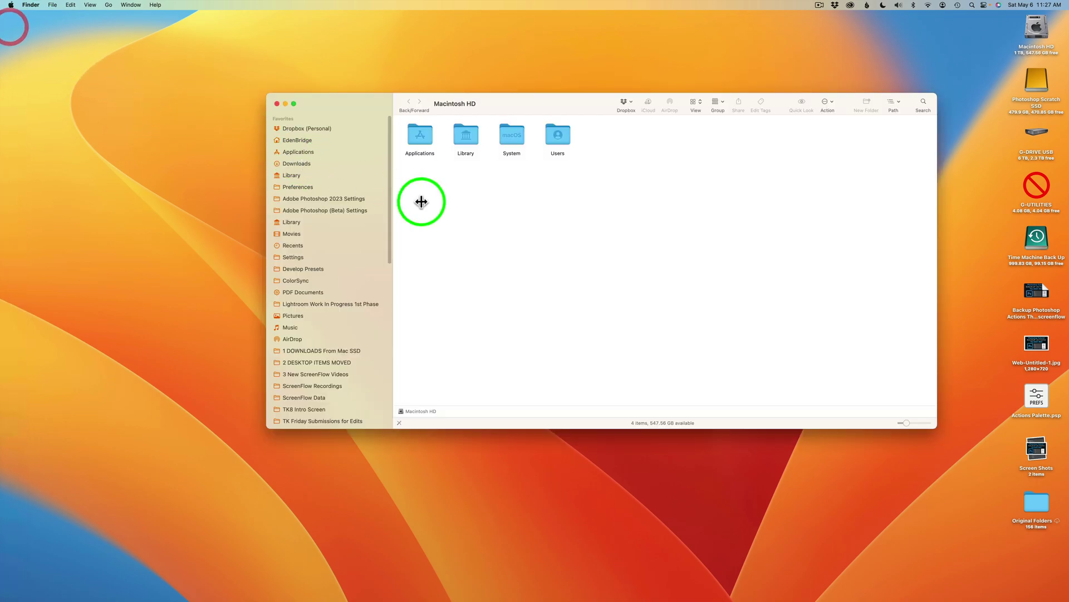
Move the regenerated Actions Palette.psp from the Adobe Photoshop 2023 Settings folder to the Trash.
left_click(341, 199)
left_click(428, 136)
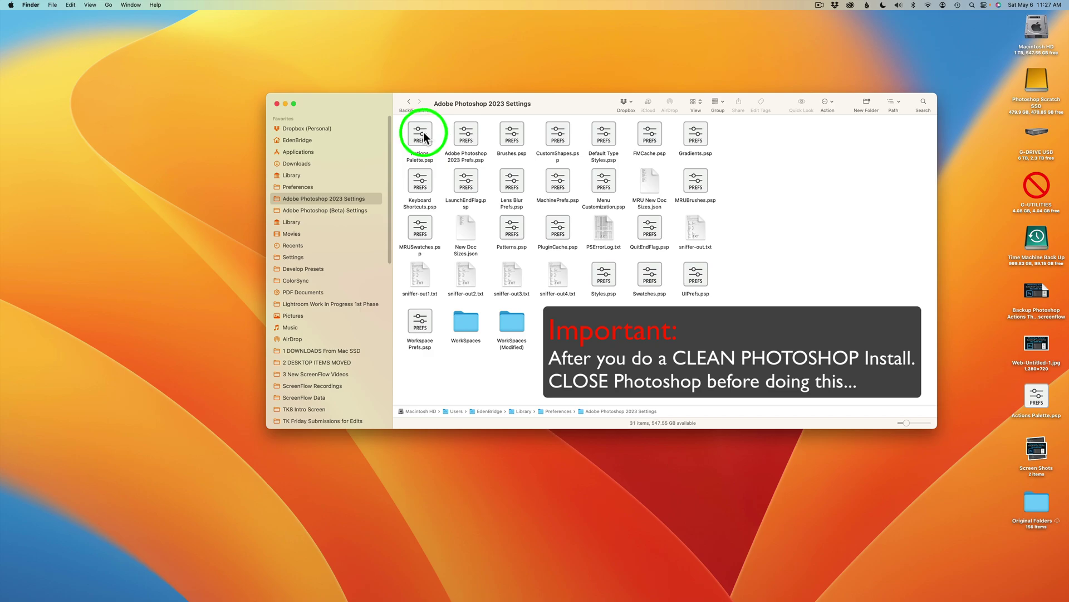
right_click(423, 136)
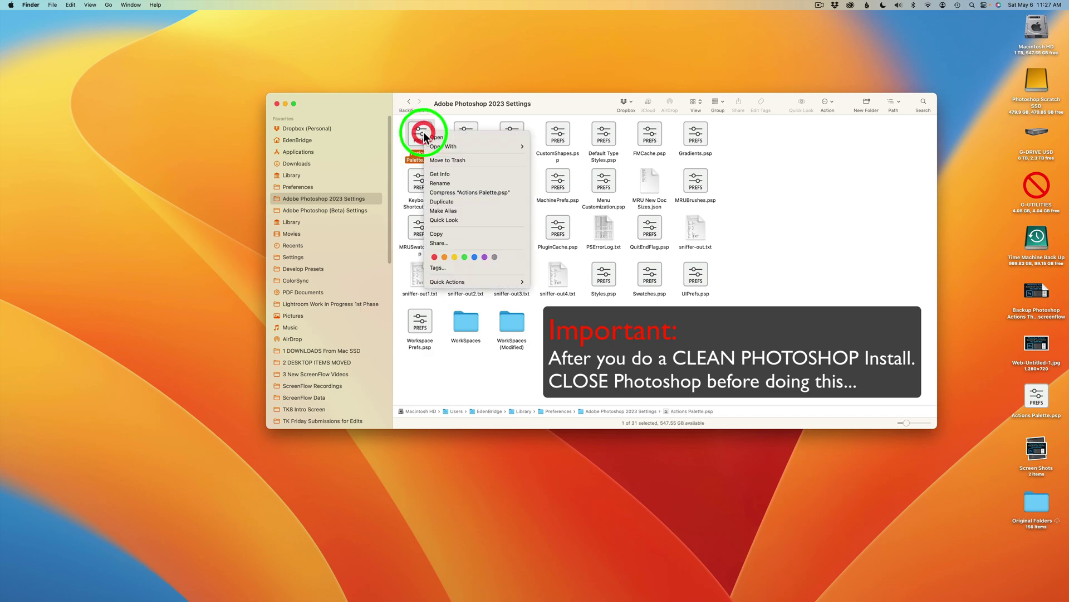
left_click(458, 160)
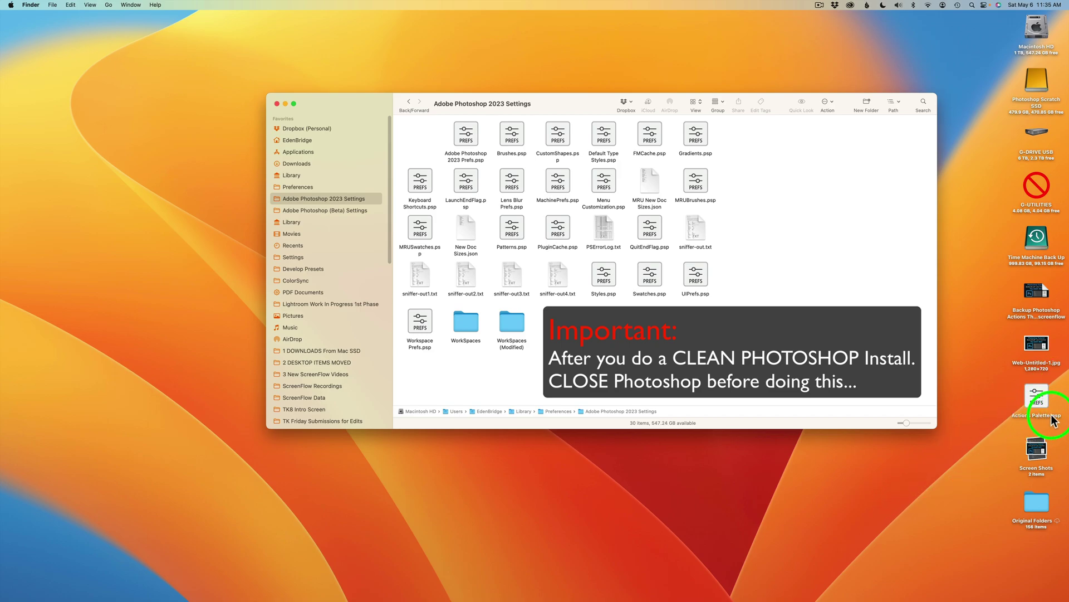
Copy the desktop Actions Palette.psp backup and paste it into the Adobe Photoshop 2023 Settings folder.
left_click(1039, 397)
right_click(1040, 396)
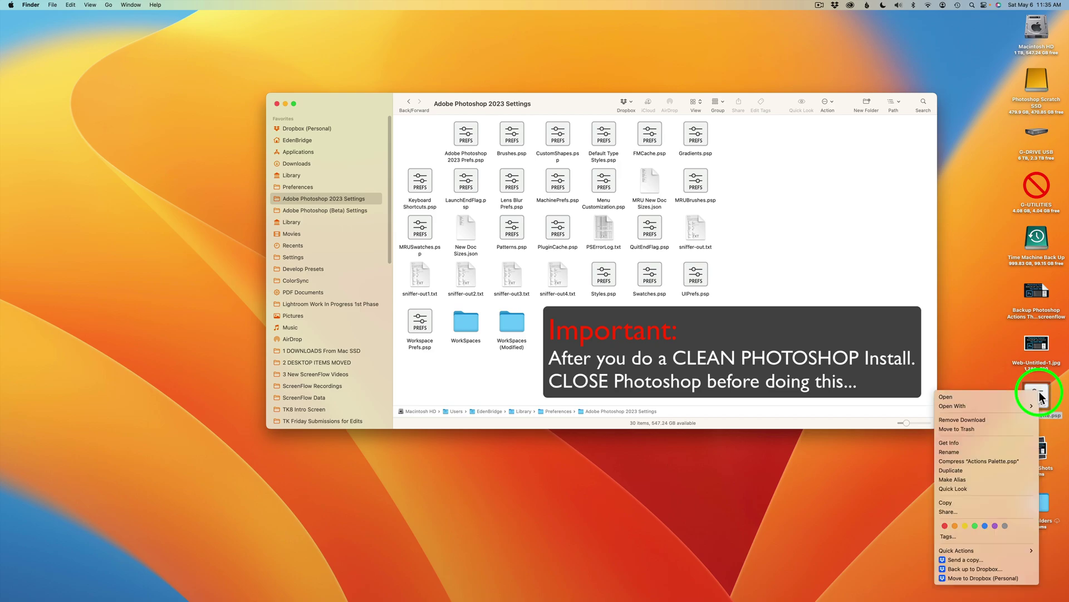
left_click(954, 504)
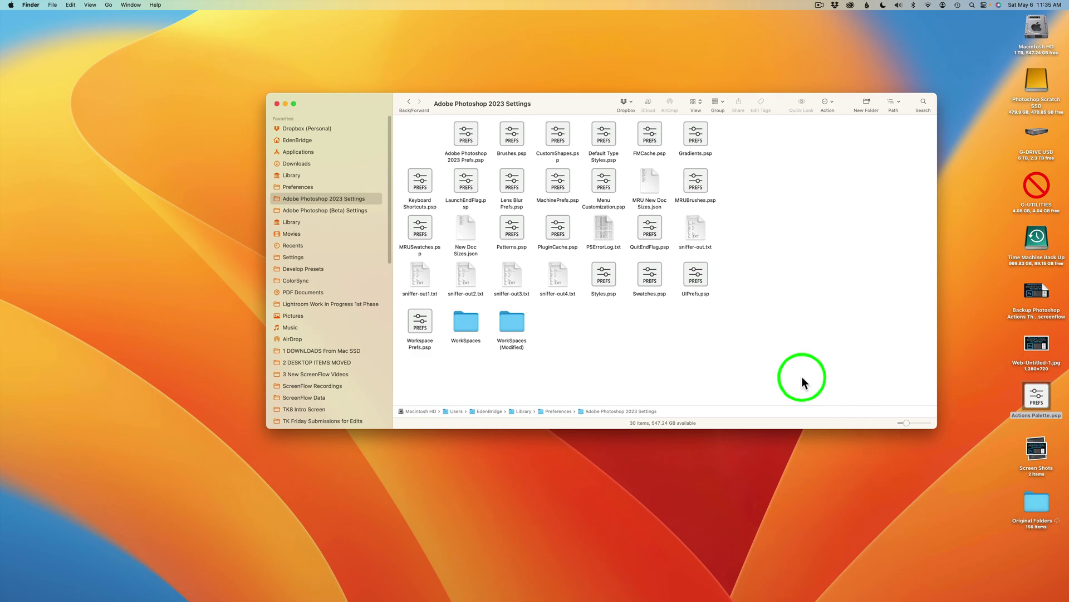
right_click(421, 135)
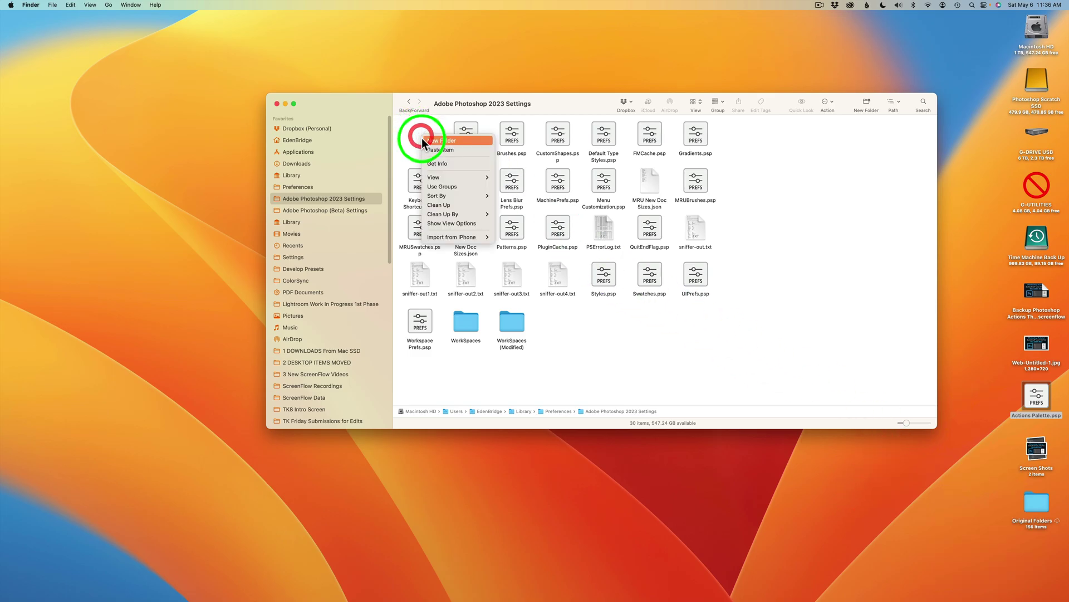
left_click(427, 149)
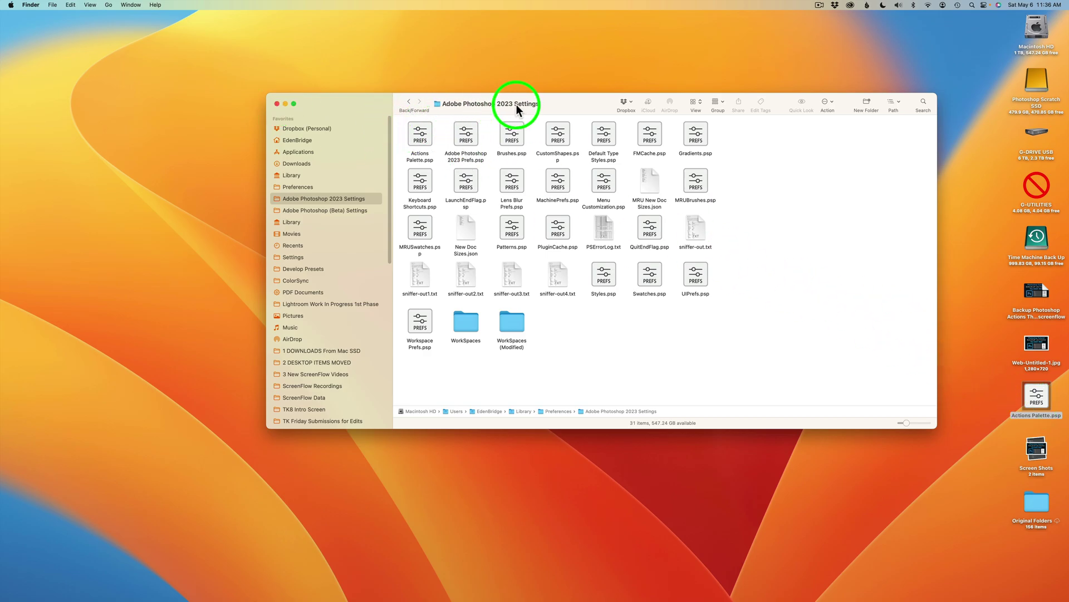
Close Finder, relaunch Photoshop from the Dock and reopen AdobeStock_230537992.jpeg from Recent files.
left_click(277, 104)
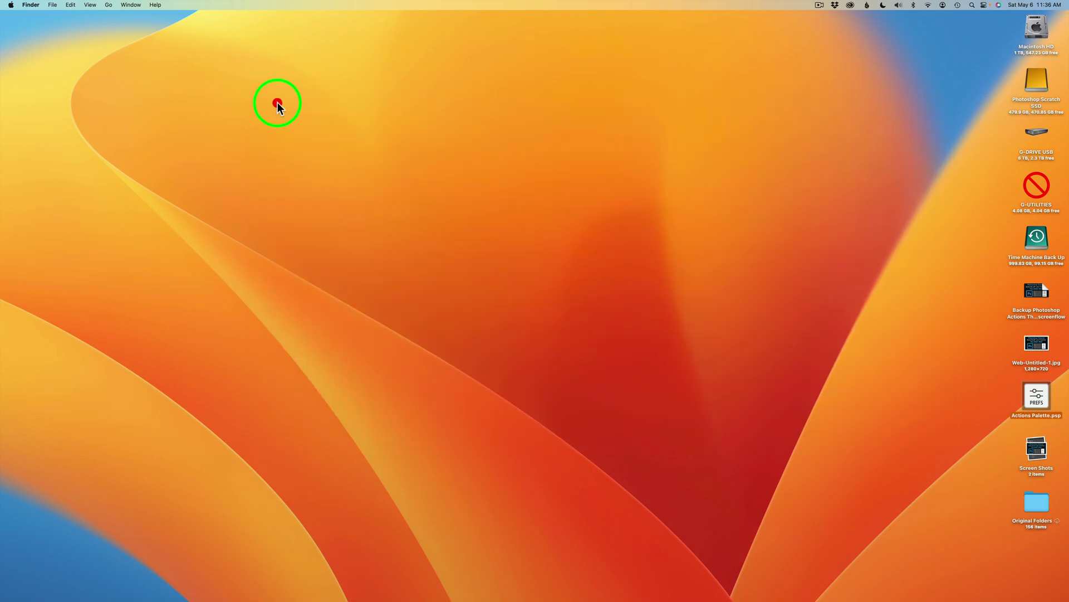
mouse_move(8, 100)
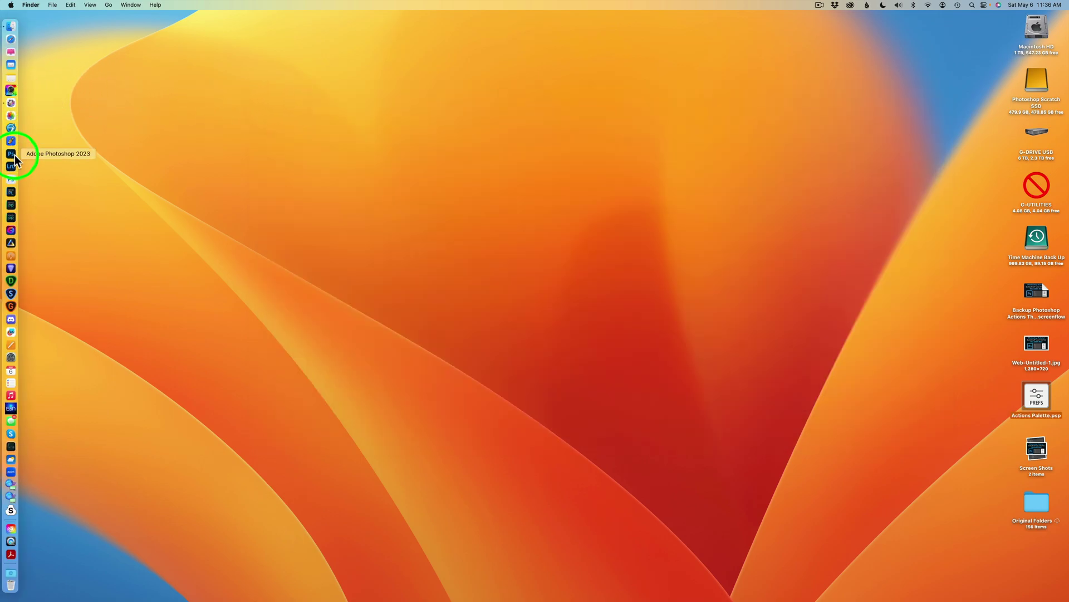
left_click(11, 155)
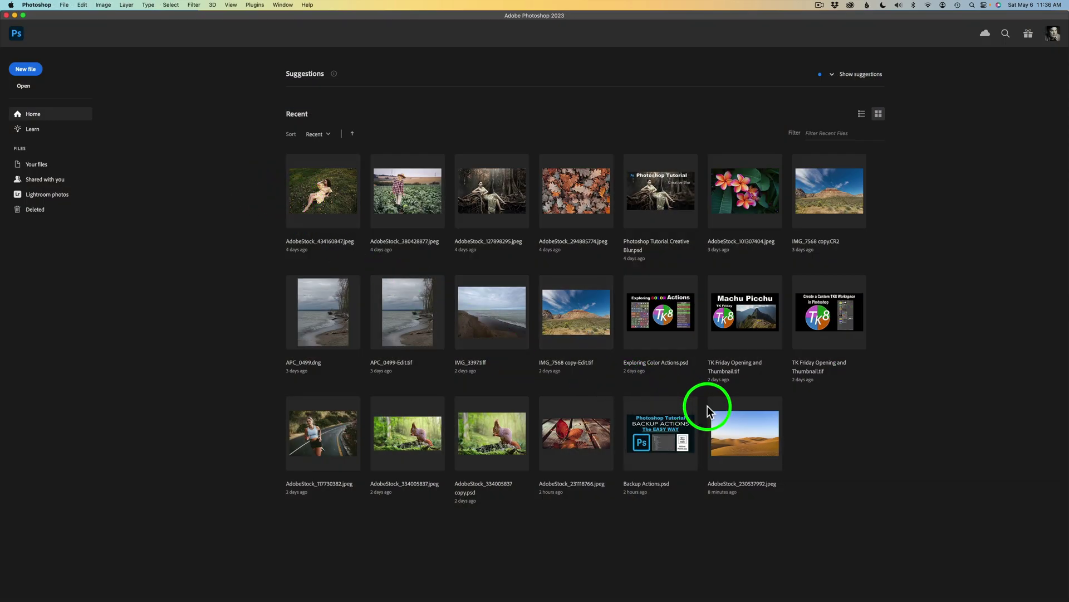
left_click(748, 435)
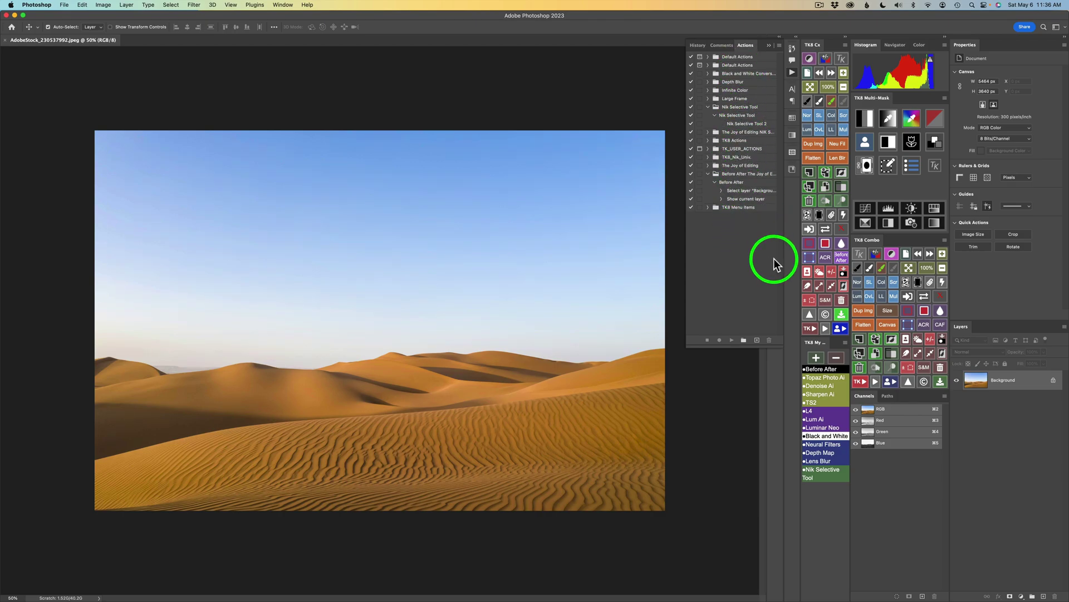
Add a Curves adjustment layer and pull a midpoint down to darken the desert photo.
left_click(866, 209)
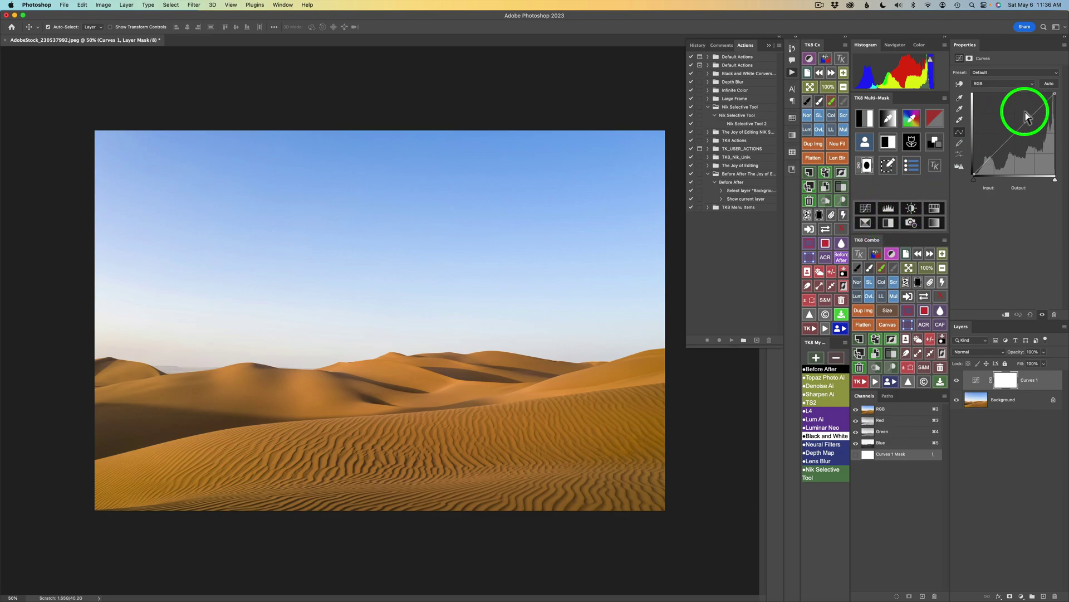
left_click(1015, 135)
left_click_drag(1015, 135, 1016, 148)
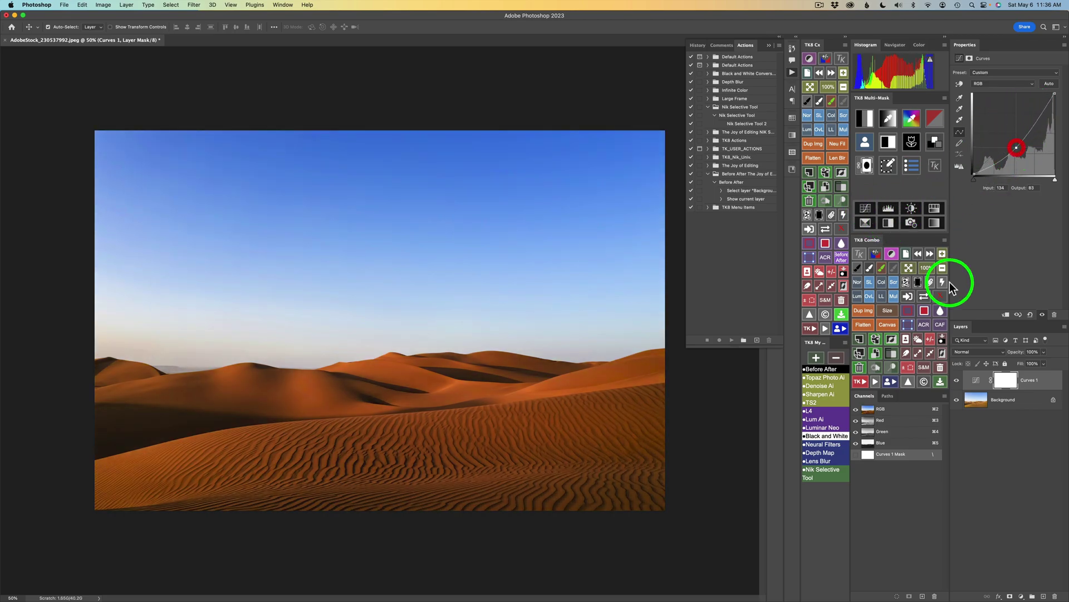
Run the Before After and Nik Selective Tool actions, then close the Nik Collection panel.
left_click(822, 369)
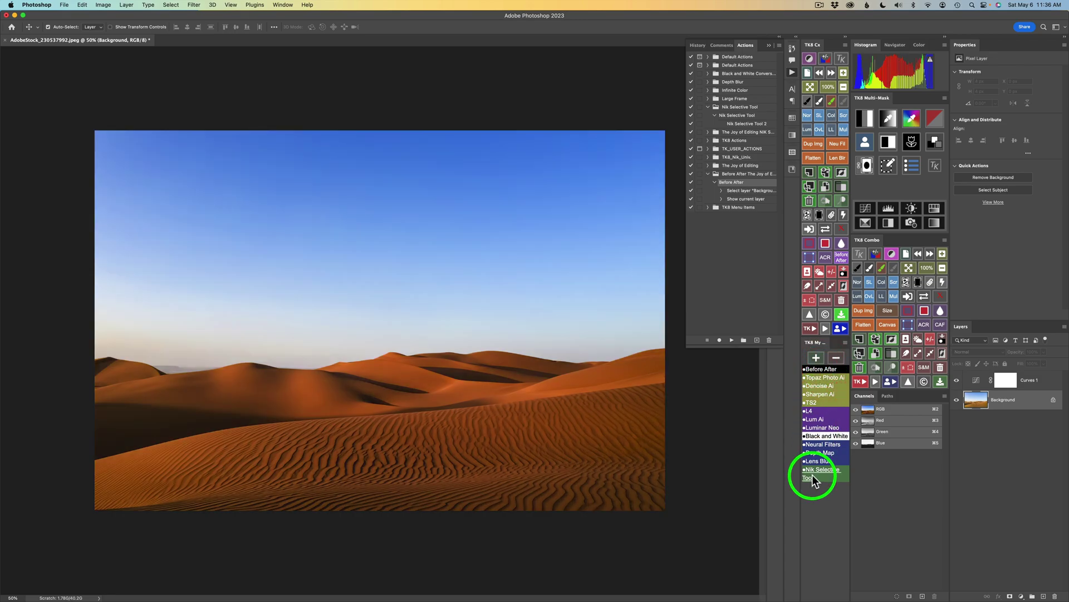
left_click(815, 473)
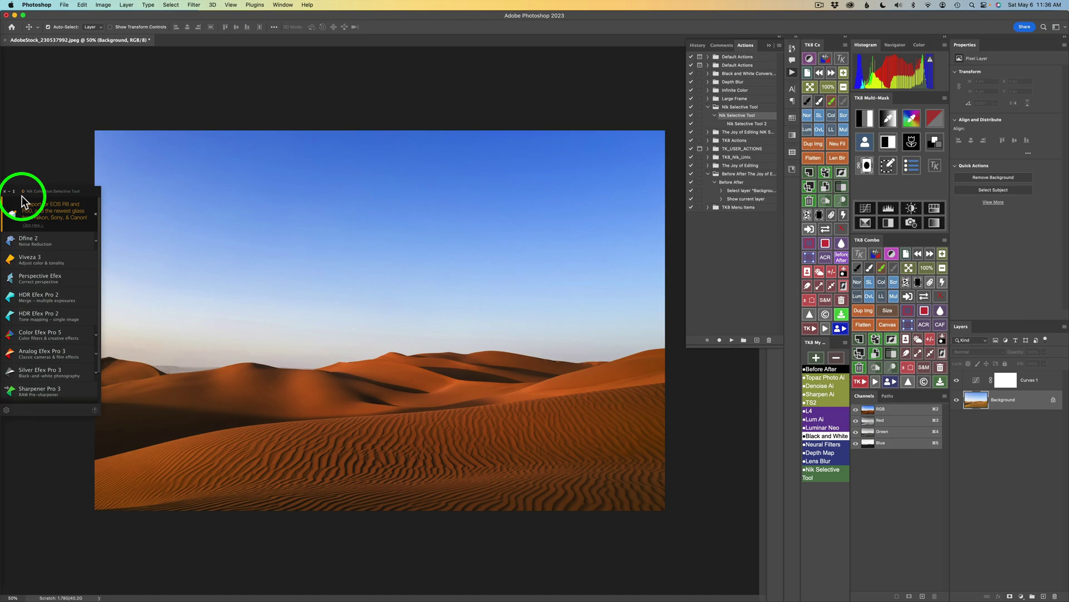
left_click(7, 192)
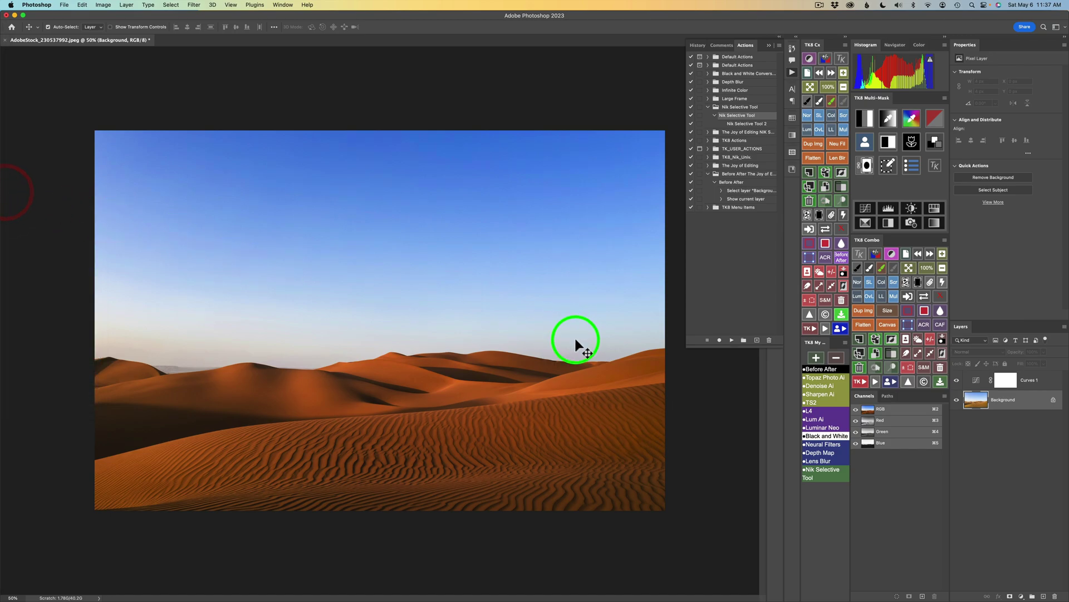